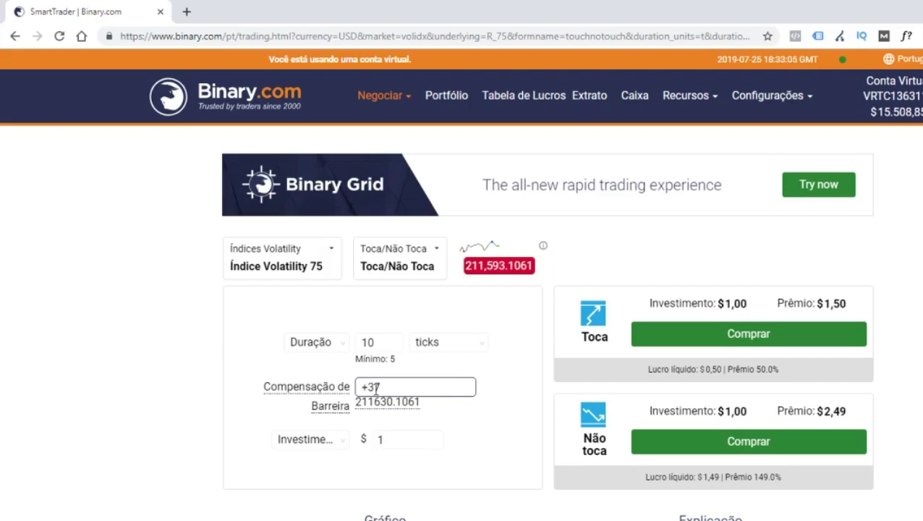
# Examine the Toca contract's net profit line, the barrier offset and the Volatility 75 tick chart
pyautogui.tripleClick(757, 368)
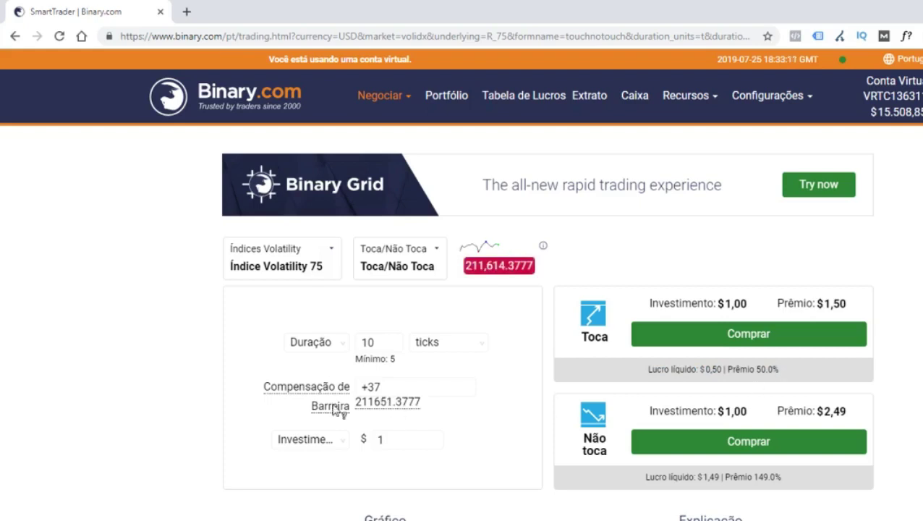
pyautogui.click(393, 387)
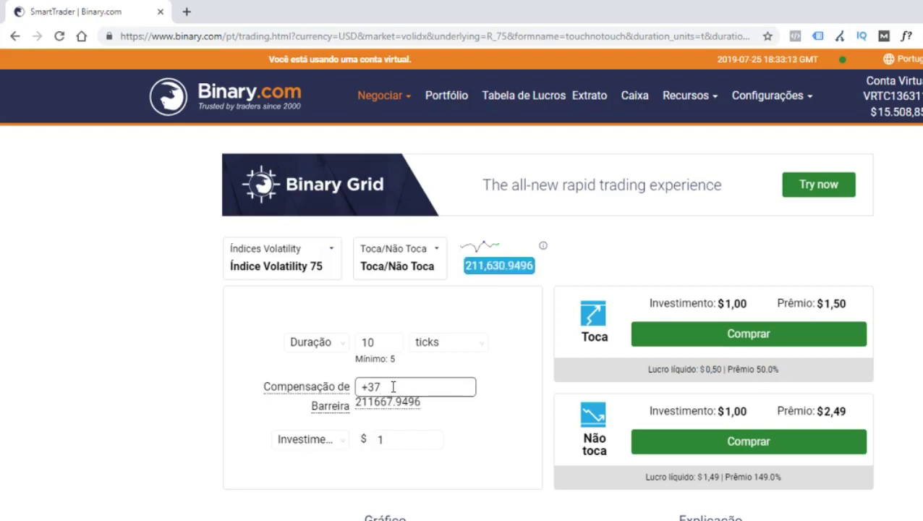
pyautogui.scroll(-7, 169, 350)
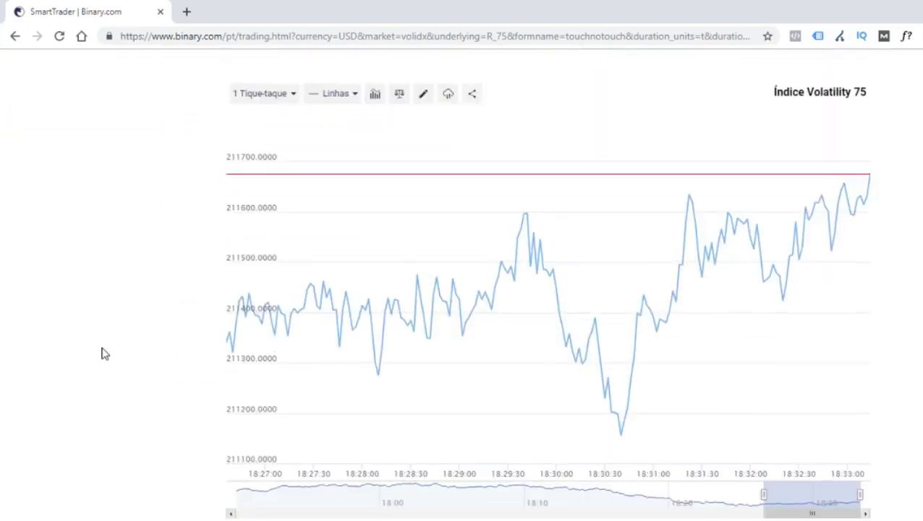
pyautogui.scroll(-1, 101, 353)
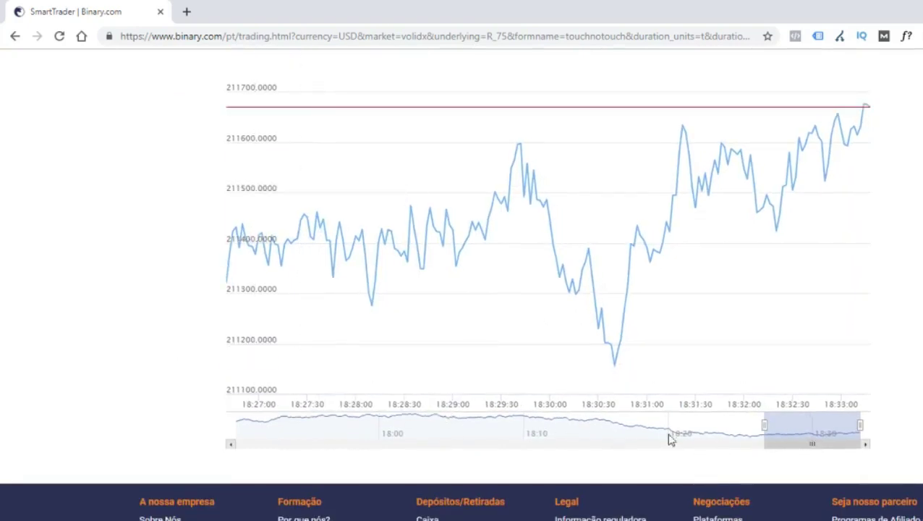
pyautogui.scroll(4, 185, 411)
pyautogui.scroll(2, 80, 425)
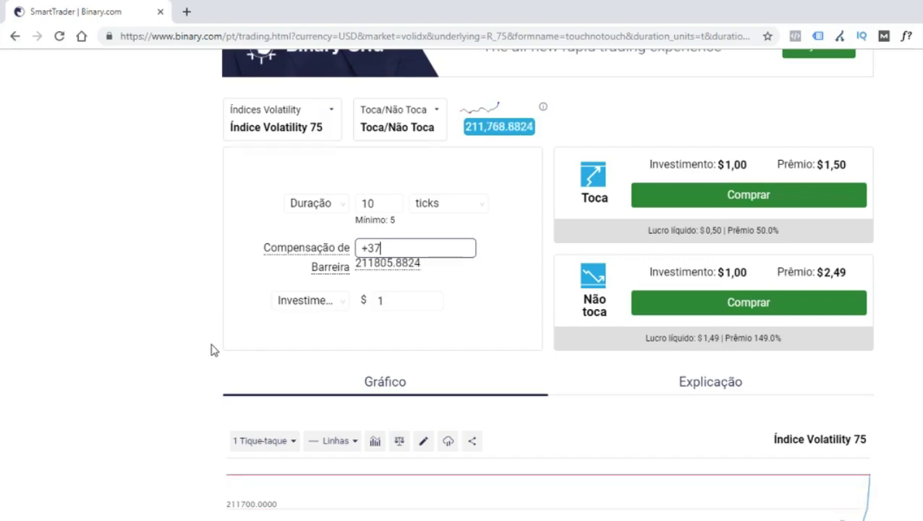
pyautogui.scroll(1, 210, 350)
pyautogui.scroll(-5, 236, 335)
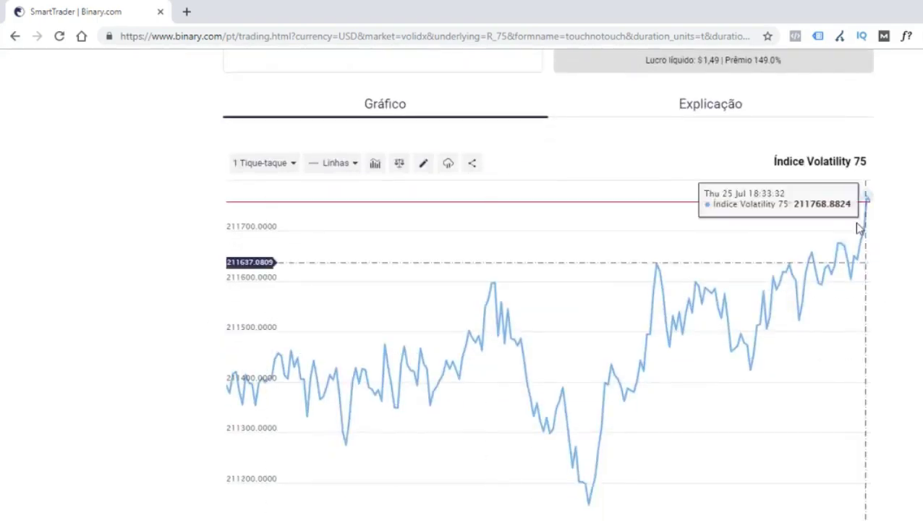
pyautogui.scroll(5, 379, 381)
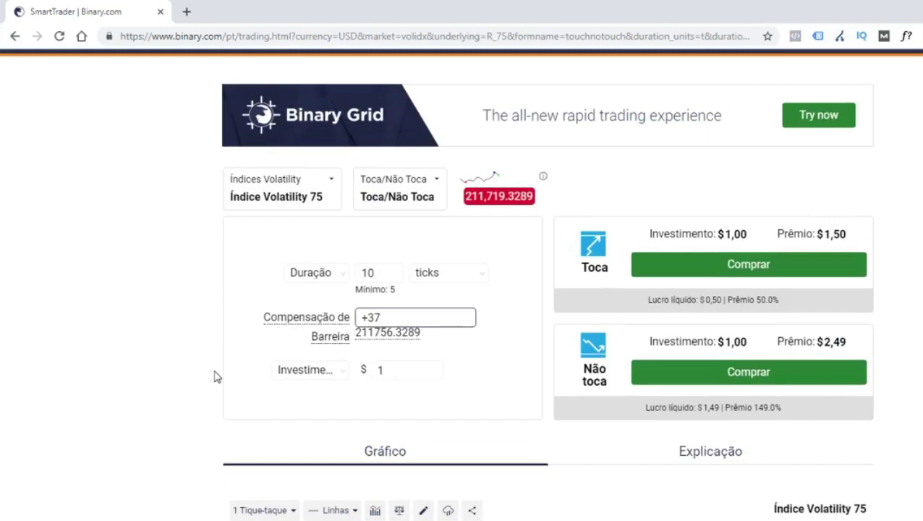
pyautogui.scroll(1, 187, 383)
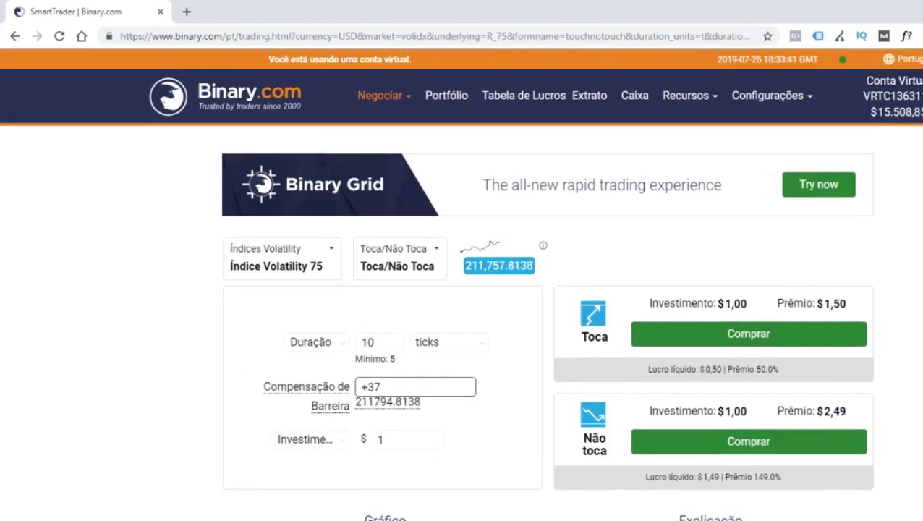
# Switch to the Excel stakes workbook, open the No Touch Vol 75 sheet and inspect the current bankroll and first stake cells
pyautogui.click(492, 504)
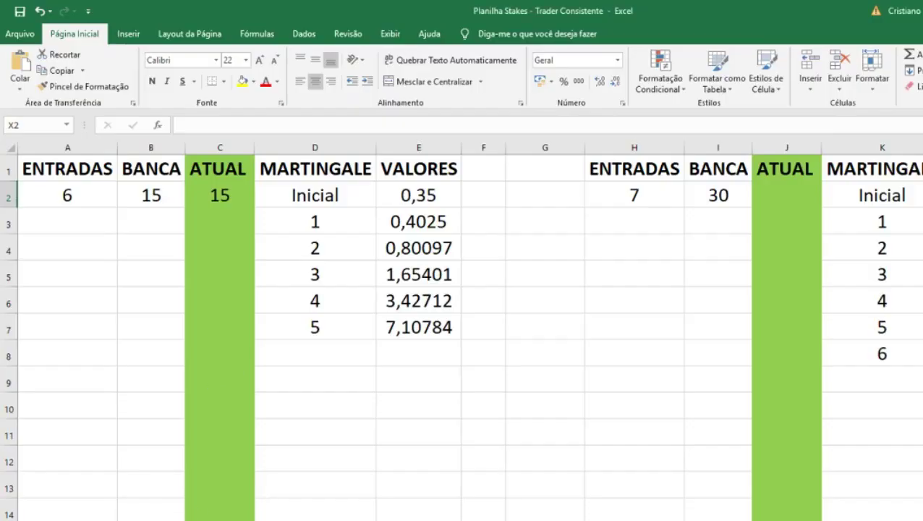
pyautogui.hotkey('ctrl', 'pagedown')
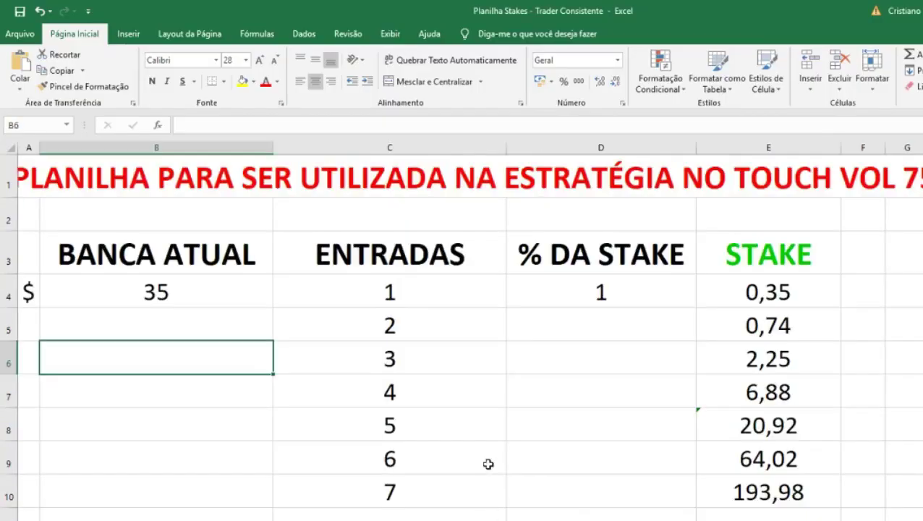
pyautogui.click(493, 429)
pyautogui.click(171, 292)
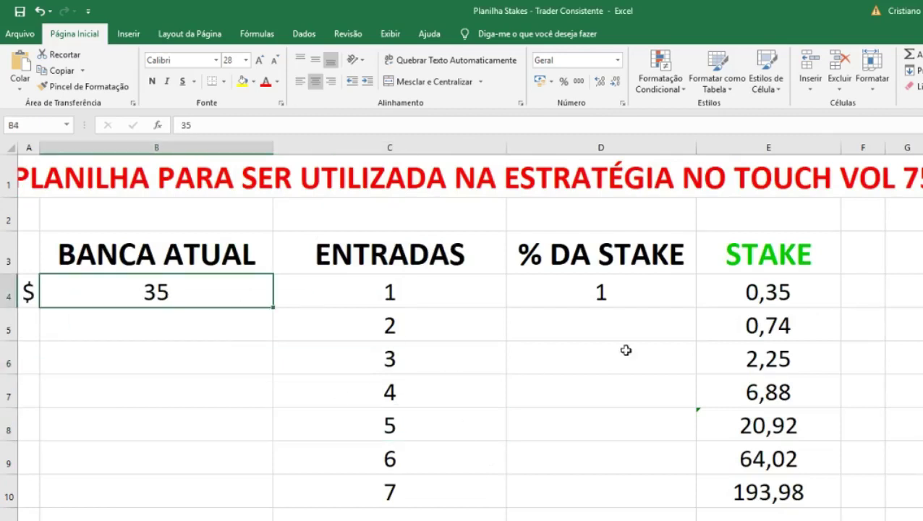
pyautogui.click(770, 291)
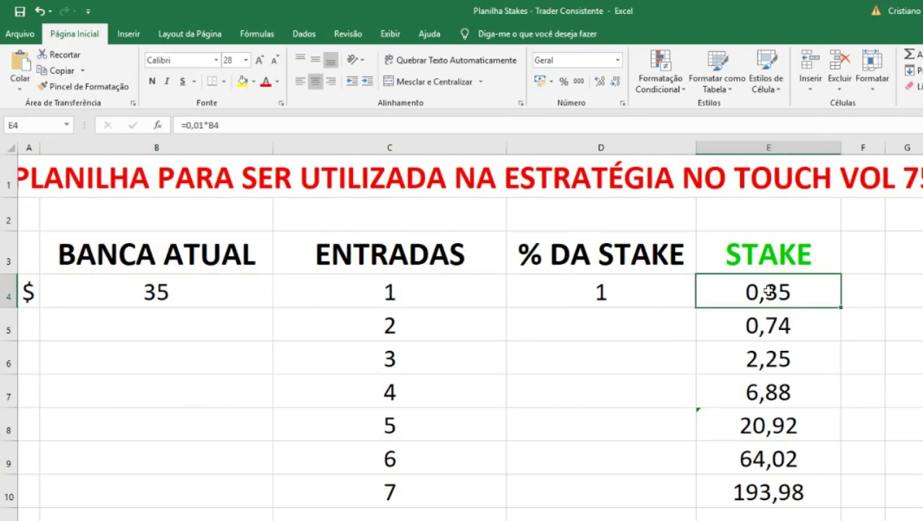
# Review the stake values for entries 1 to 5 in the STAKE column
pyautogui.moveTo(817, 290); pyautogui.dragTo(820, 421)
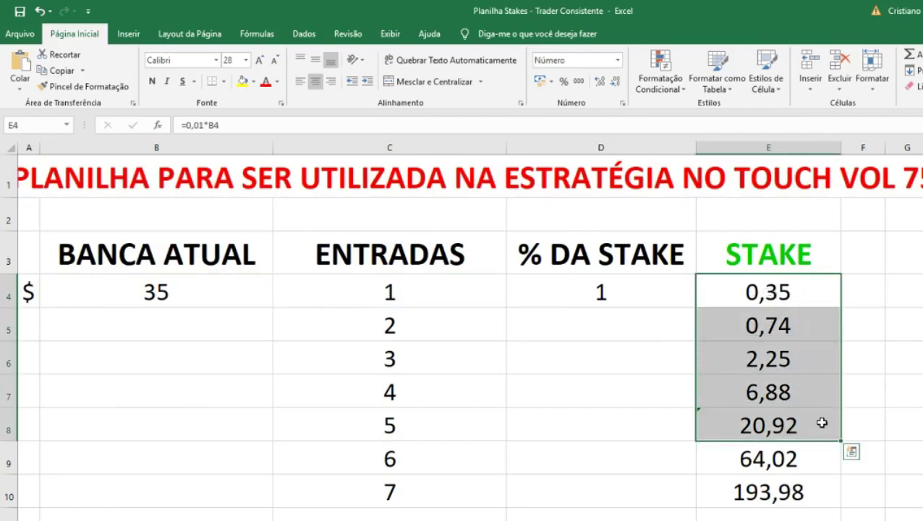
pyautogui.moveTo(796, 291); pyautogui.dragTo(801, 416)
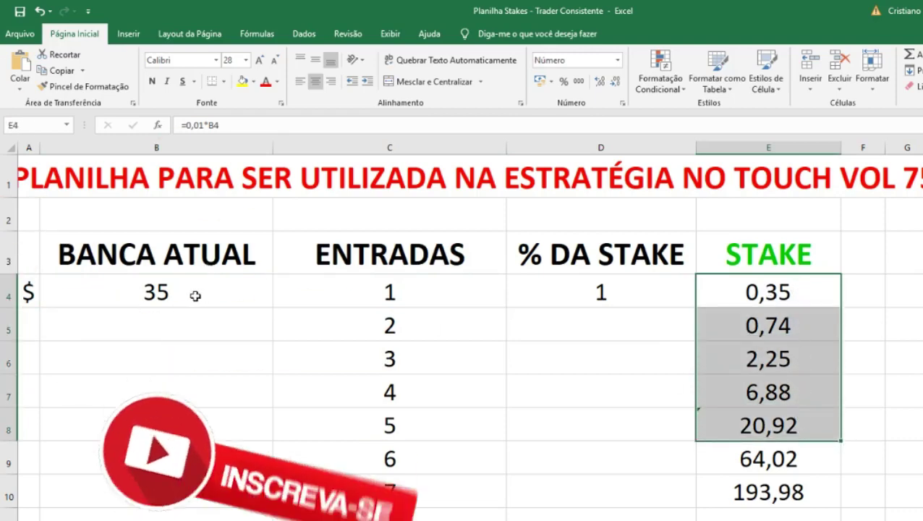
pyautogui.click(808, 293)
pyautogui.moveTo(808, 293); pyautogui.dragTo(805, 354)
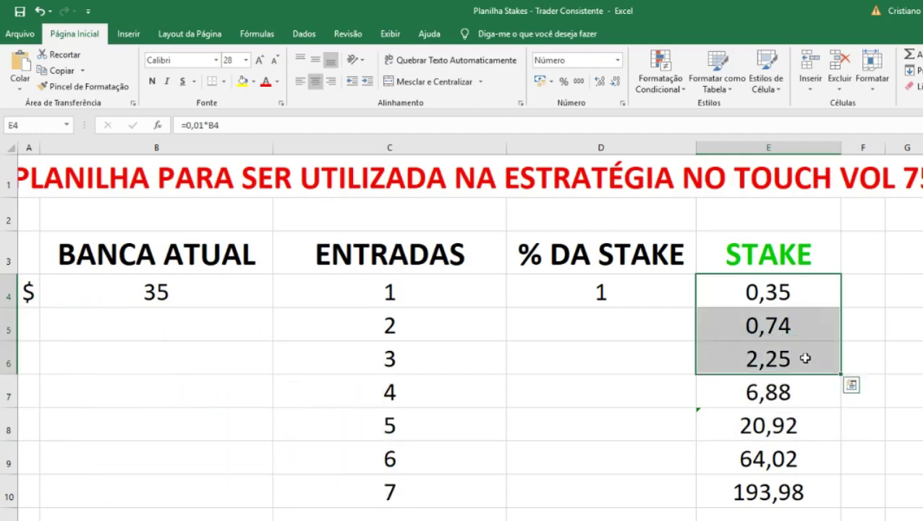
pyautogui.click(803, 354)
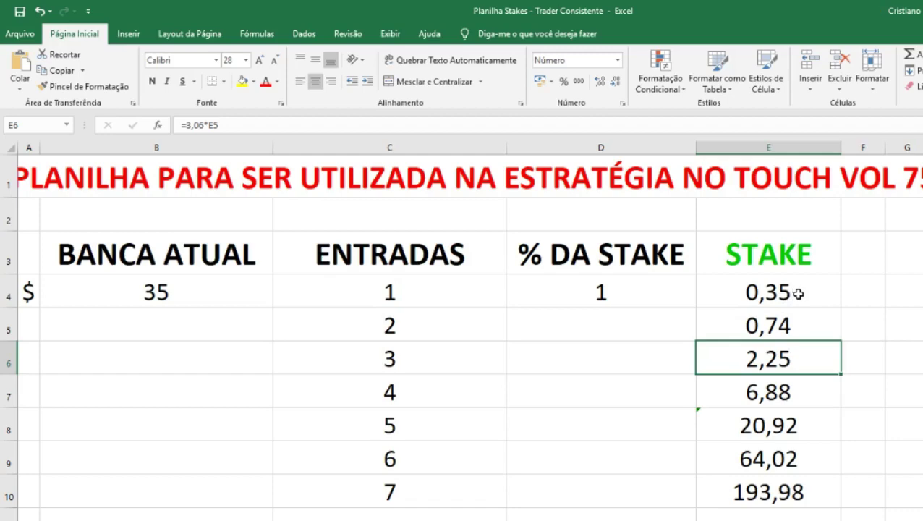
pyautogui.moveTo(797, 294); pyautogui.dragTo(806, 419)
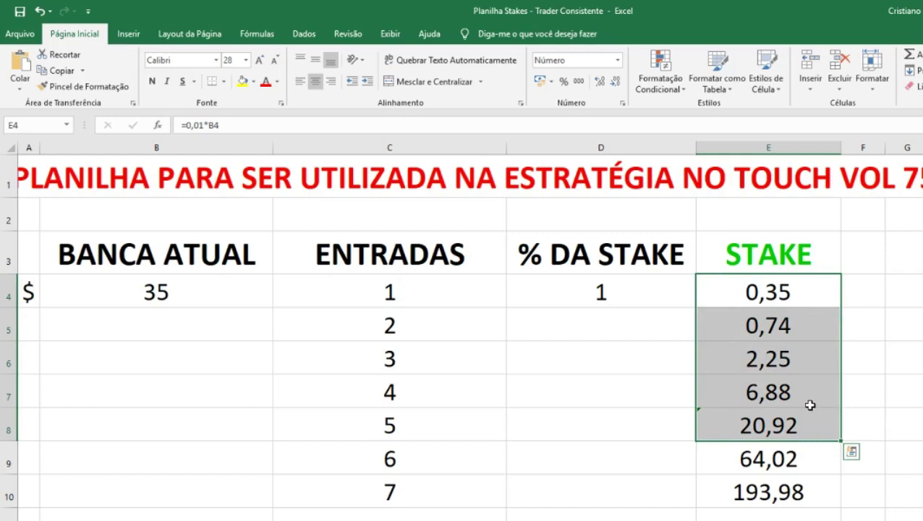
# Compare the first entry's stake with its stake percentage in row 4
pyautogui.click(802, 290)
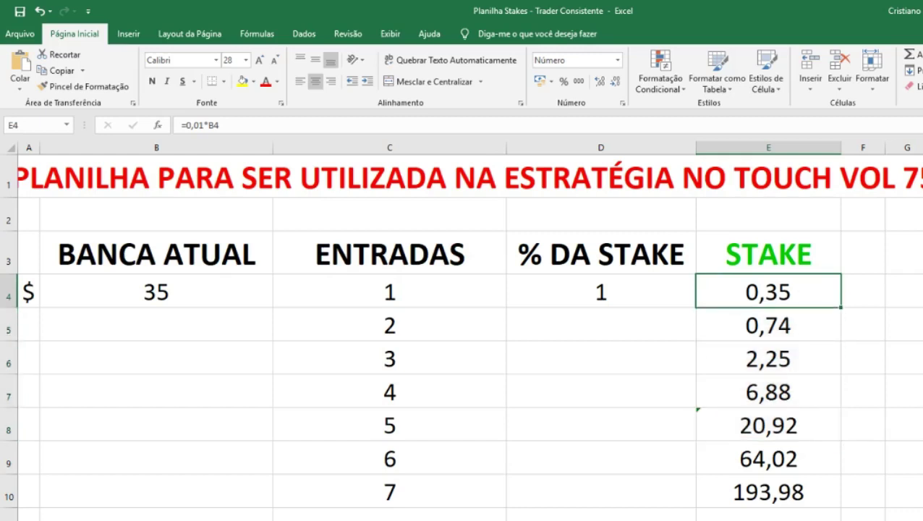
pyautogui.click(599, 288)
pyautogui.click(738, 289)
pyautogui.click(601, 296)
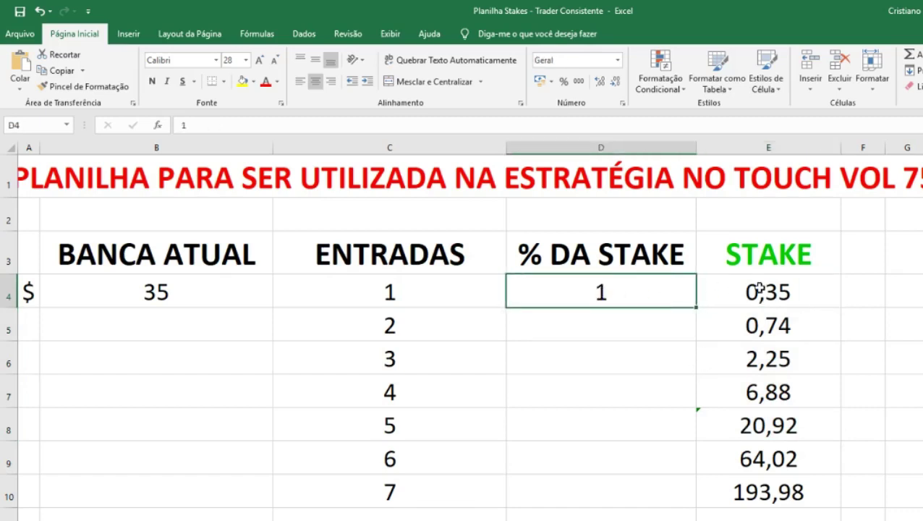
pyautogui.click(759, 285)
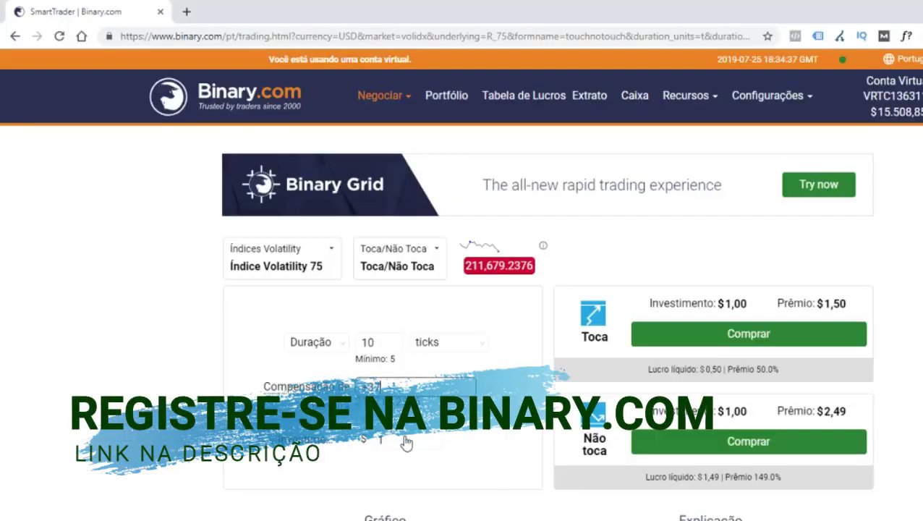
# Switch back to Binary.com and set the investment to $0.35 for the 10-tick Touch/No Touch contract
pyautogui.click(406, 443)
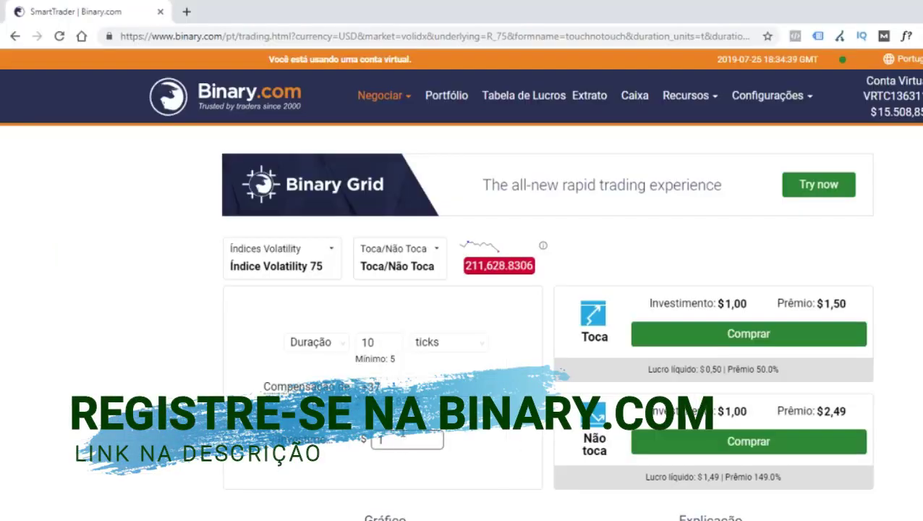
pyautogui.write('0.35')
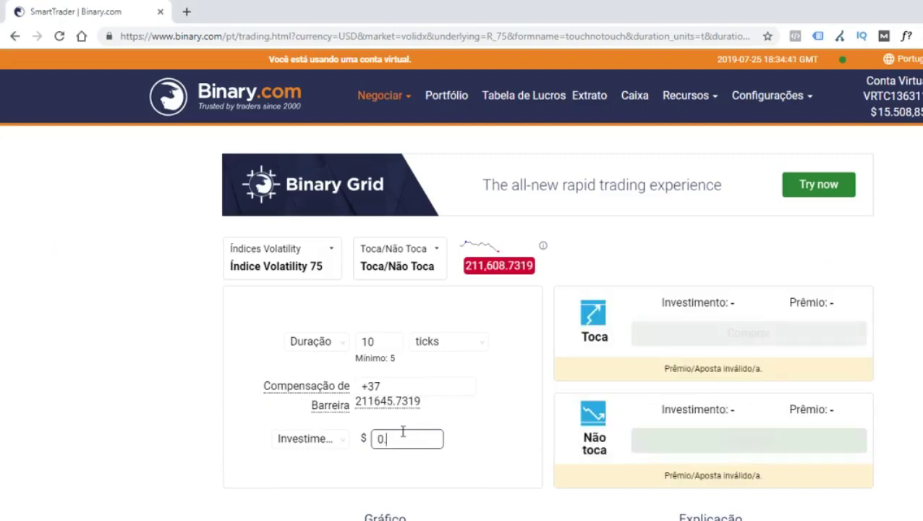
pyautogui.click(87, 371)
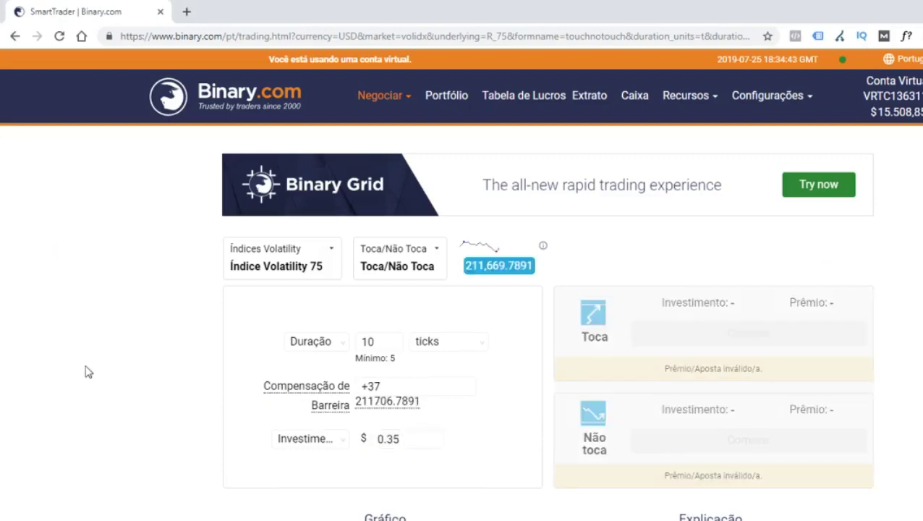
pyautogui.scroll(-2, 87, 370)
pyautogui.click(369, 248)
pyautogui.click(89, 261)
pyautogui.scroll(-5, 90, 259)
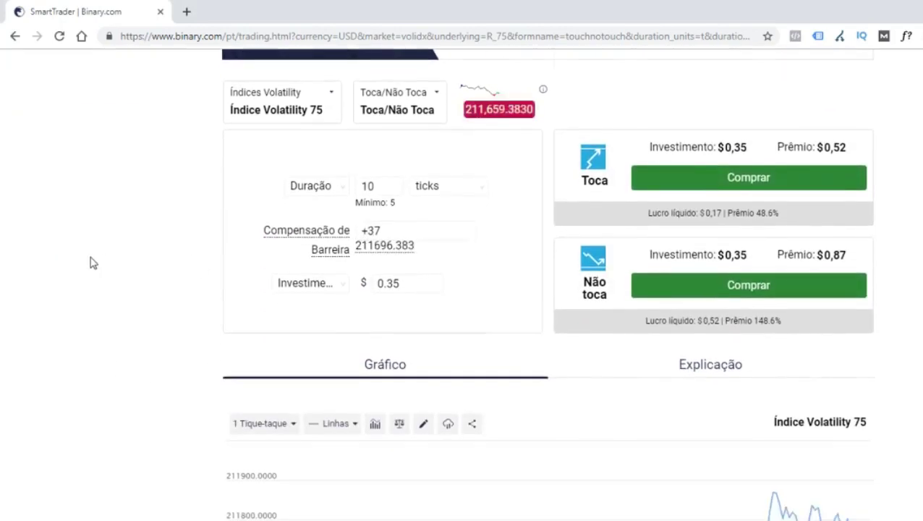
pyautogui.scroll(5, 103, 262)
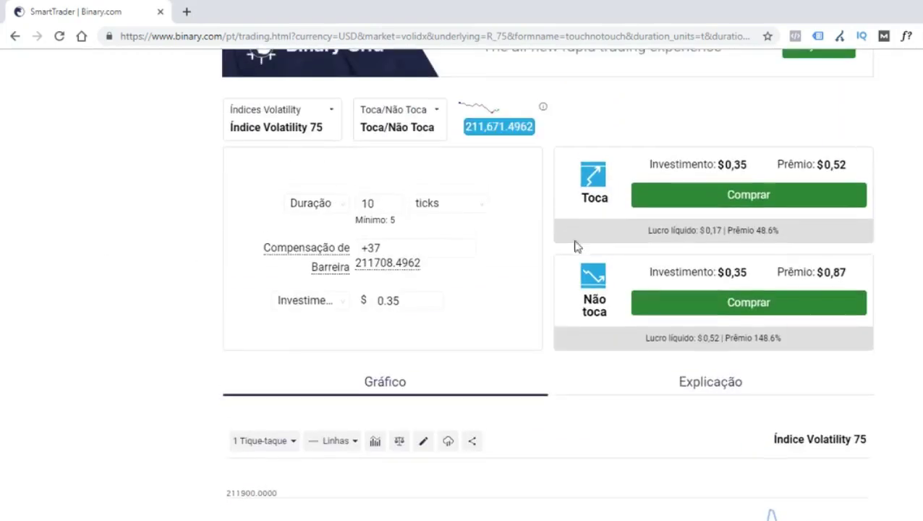
# Buy two consecutive Toca contracts at $0.35, closing the first contract's result before buying the second
pyautogui.click(724, 195)
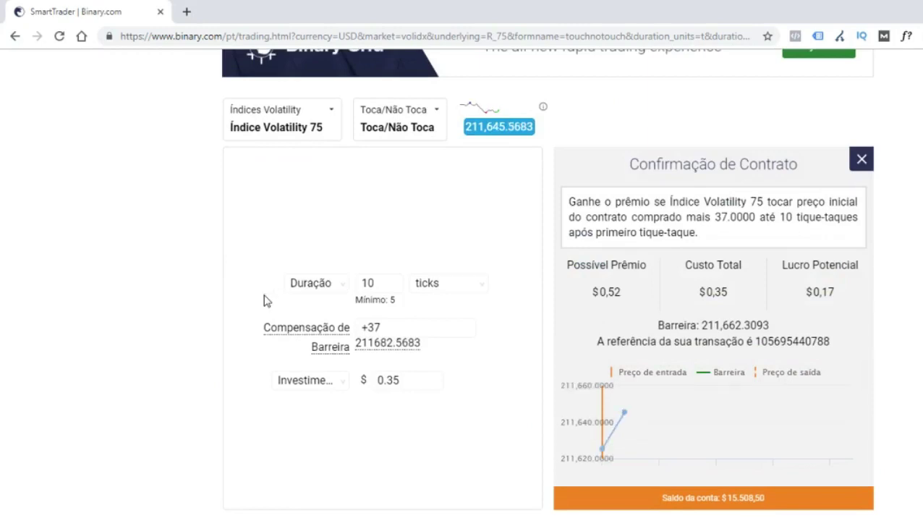
pyautogui.moveTo(201, 329)
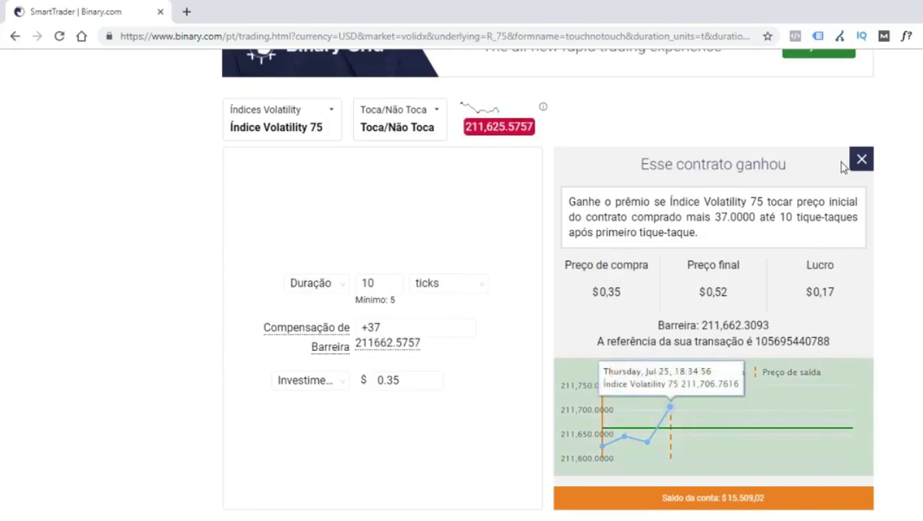
pyautogui.click(863, 156)
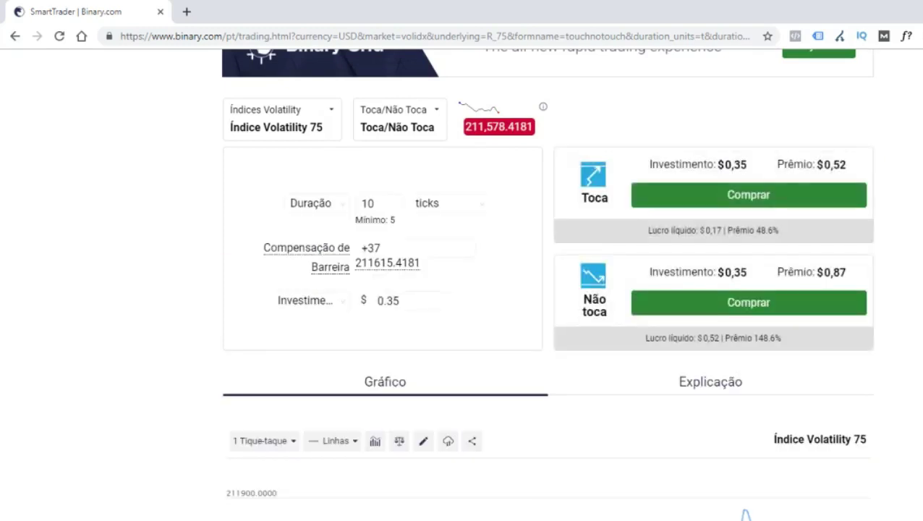
pyautogui.click(669, 200)
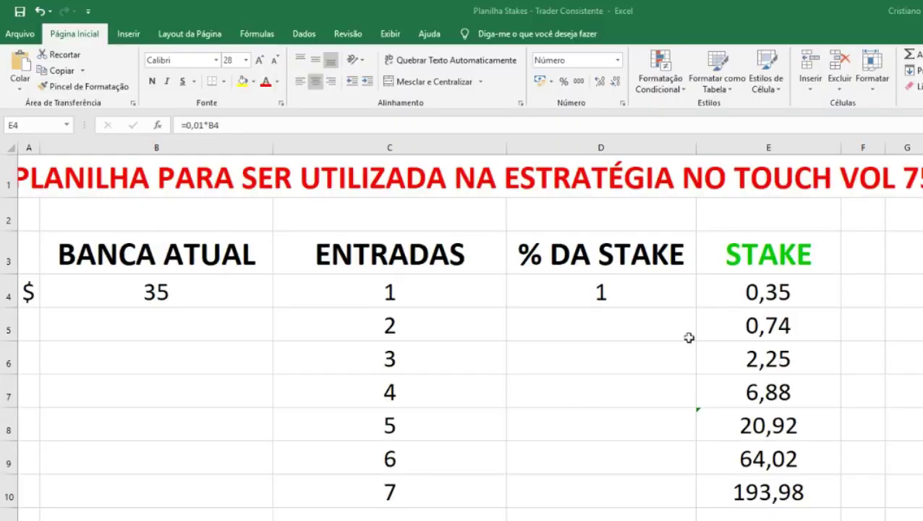
# Look up the entry 2 stake in the Excel workbook and set the Binary.com investment to $0.74
pyautogui.click(774, 327)
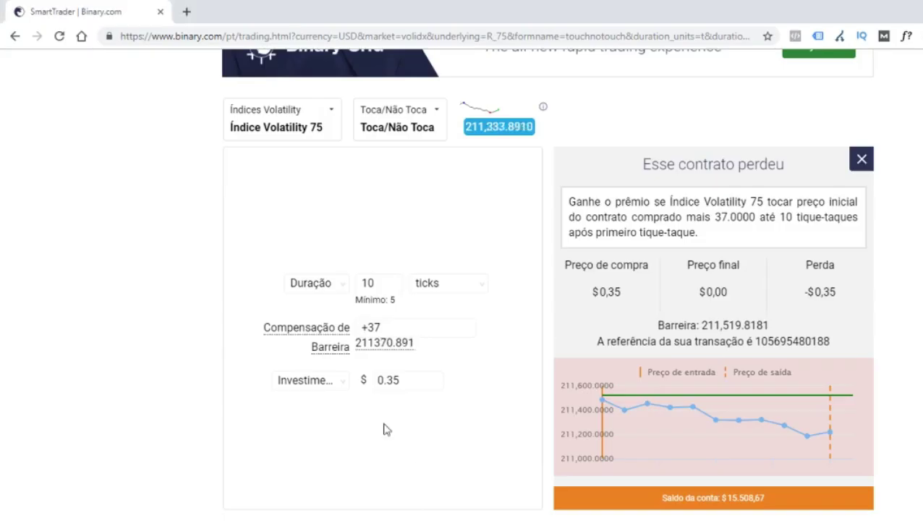
pyautogui.click(405, 383)
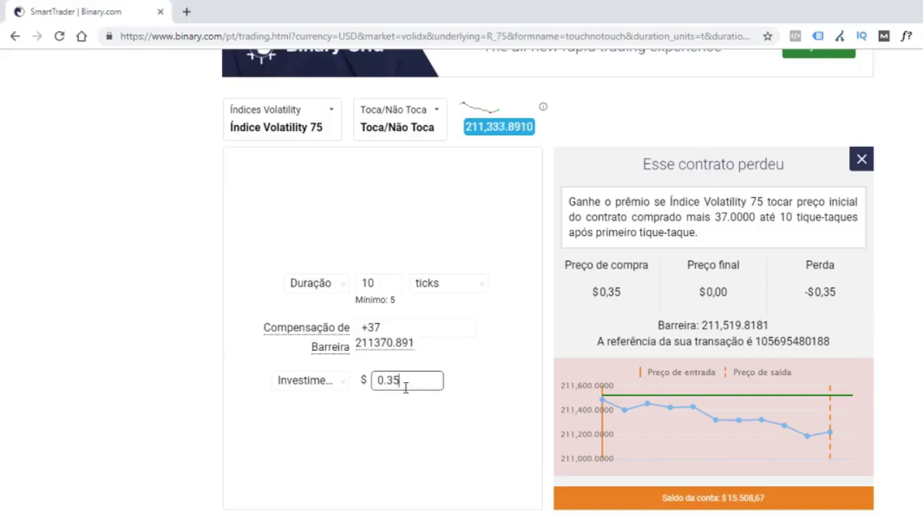
pyautogui.moveTo(409, 381); pyautogui.dragTo(359, 385)
pyautogui.write('0')
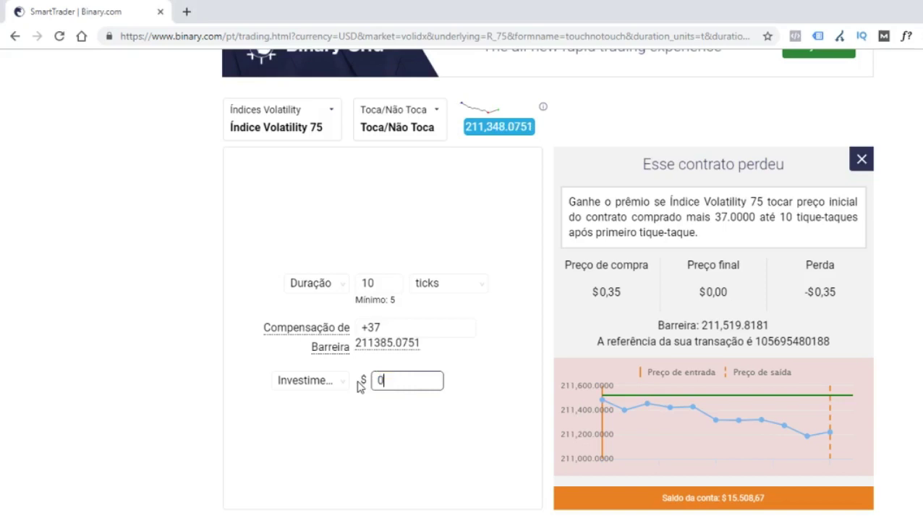
pyautogui.write('.74')
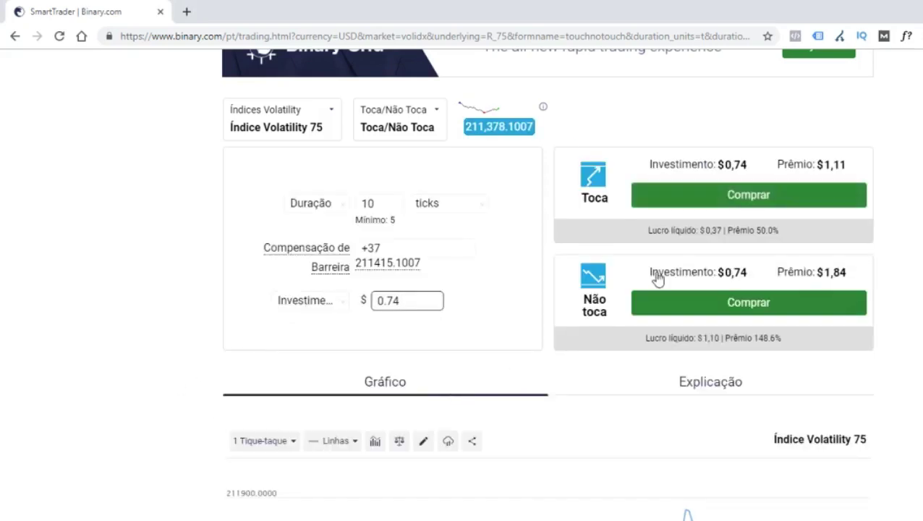
# Check the Toca contract's net profit and buy the contract at $0.74
pyautogui.doubleClick(709, 230)
pyautogui.click(708, 230)
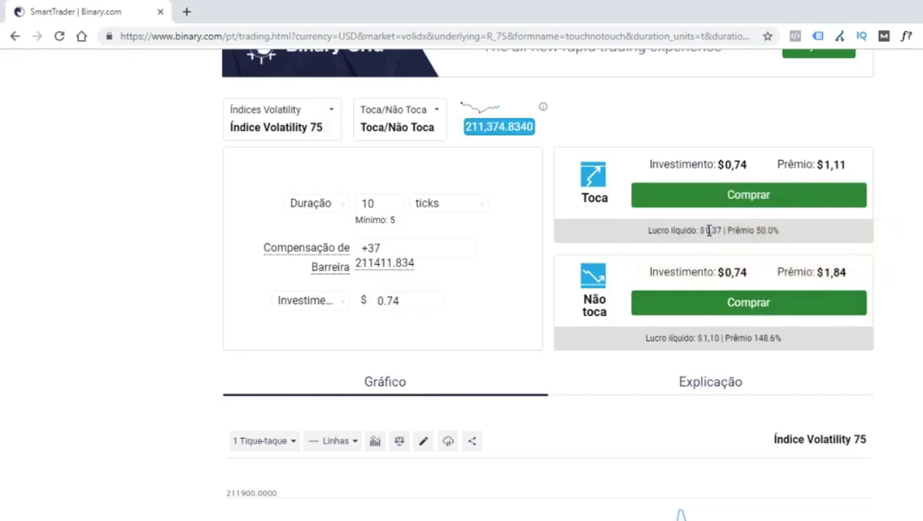
pyautogui.click(733, 205)
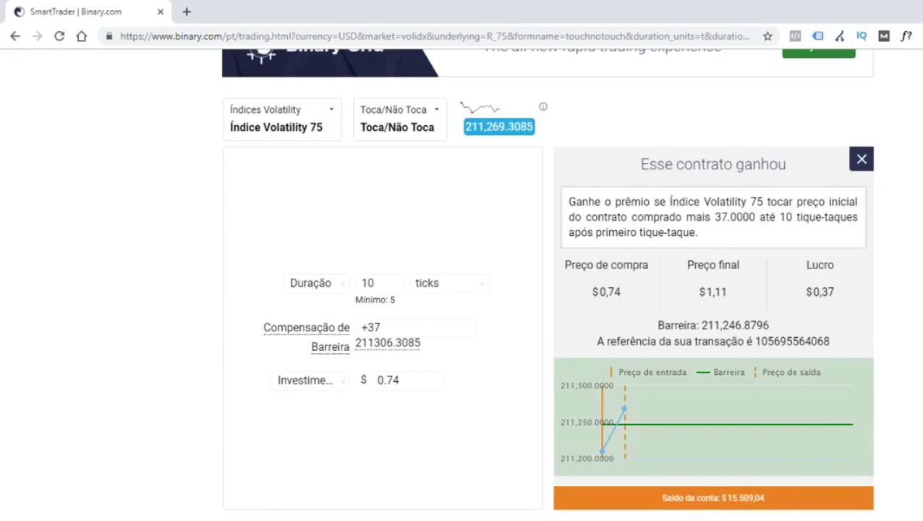
# Check the finished Toca contract's profit and set the investment to $0.35
pyautogui.moveTo(634, 433)
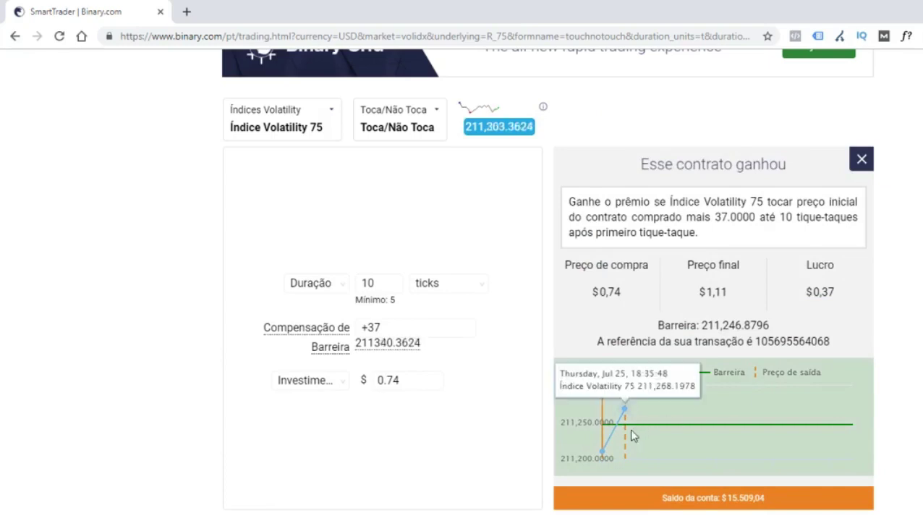
pyautogui.moveTo(833, 294); pyautogui.dragTo(816, 293)
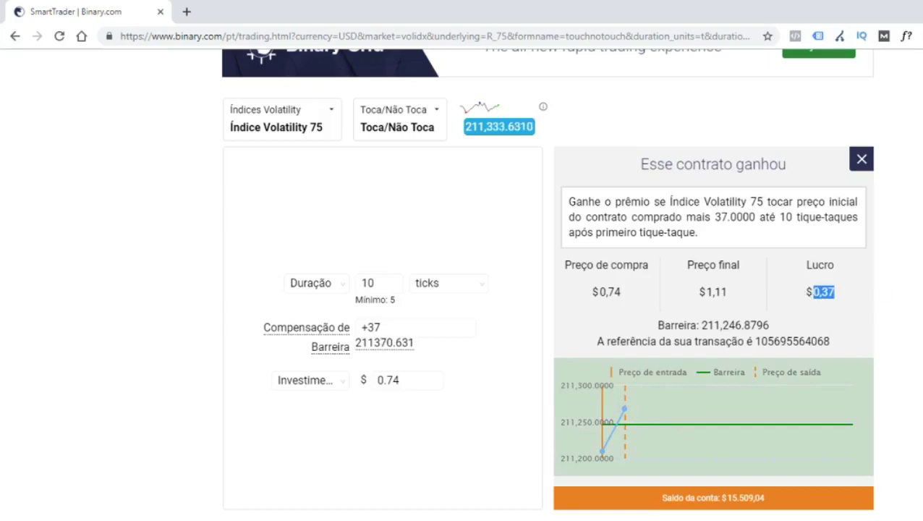
pyautogui.click(409, 384)
pyautogui.moveTo(410, 382); pyautogui.dragTo(377, 380)
pyautogui.write('0.35')
pyautogui.click(153, 348)
# Check the tick chart and buy four consecutive Toca contracts at $0.35, closing each contract's result before buying the next
pyautogui.scroll(-1, 159, 313)
pyautogui.scroll(-5, 158, 311)
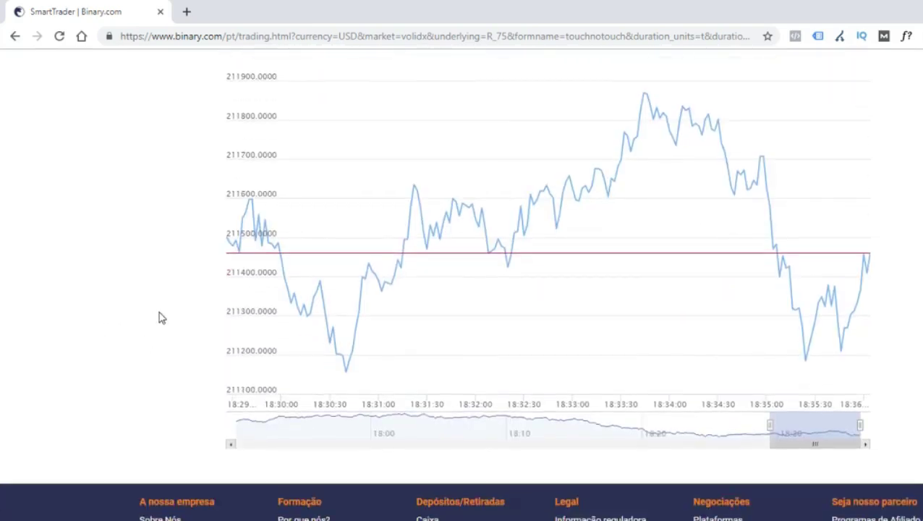
pyautogui.scroll(6, 743, 307)
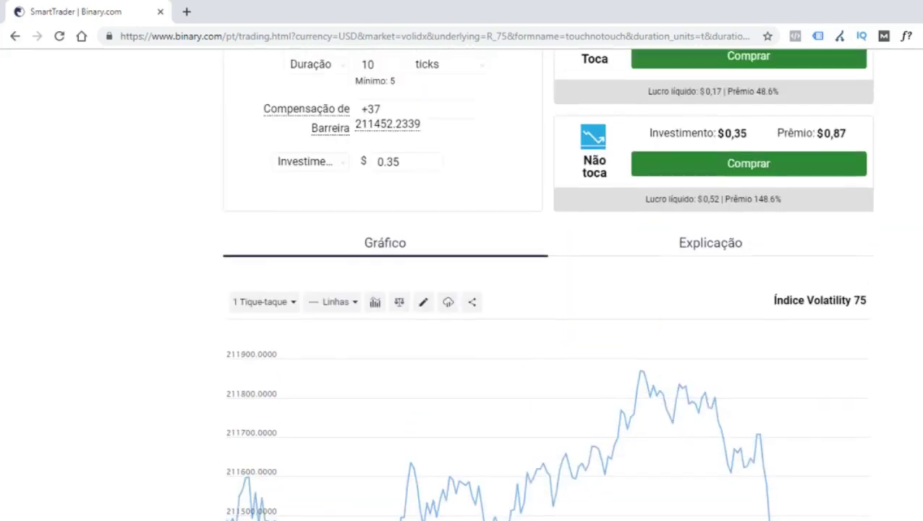
pyautogui.click(728, 272)
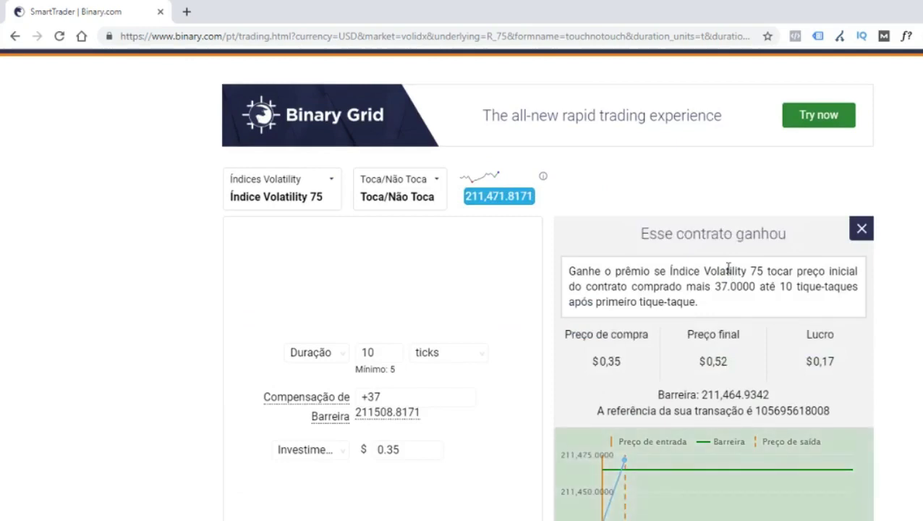
pyautogui.click(861, 230)
pyautogui.click(692, 268)
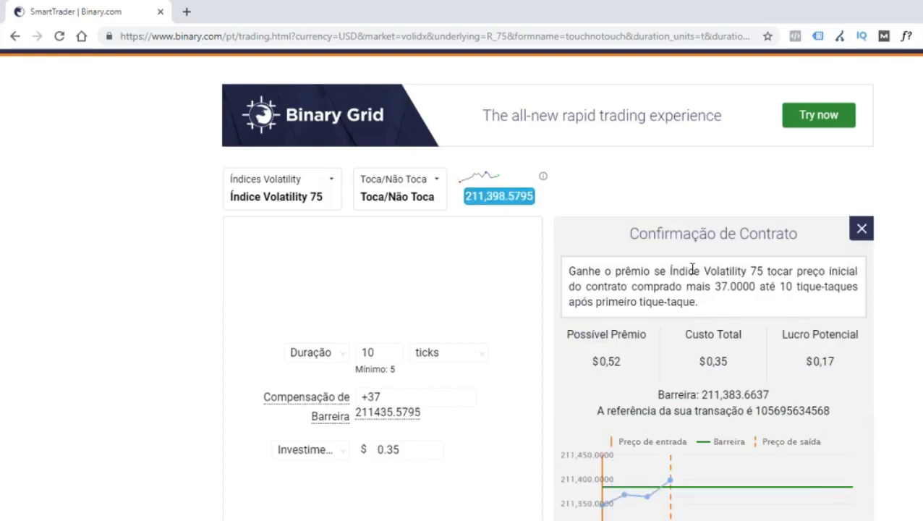
pyautogui.click(861, 228)
pyautogui.click(697, 269)
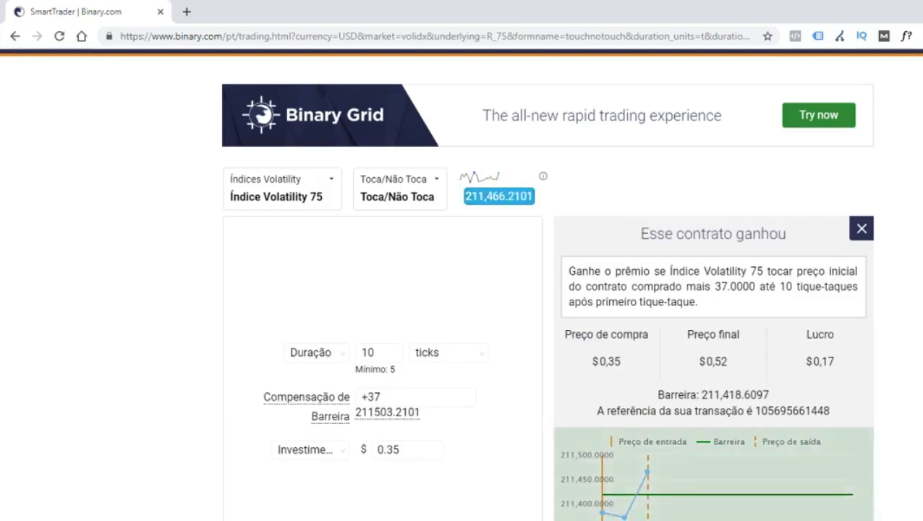
pyautogui.click(862, 229)
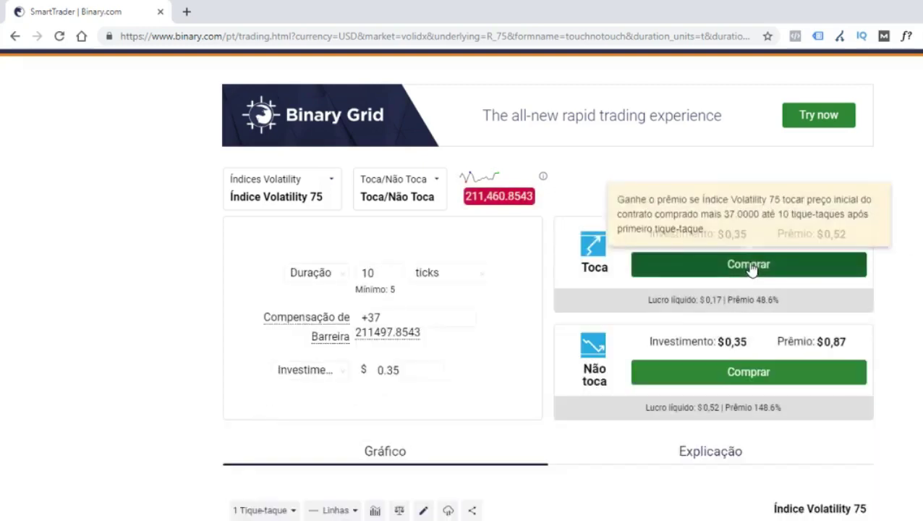
pyautogui.click(749, 264)
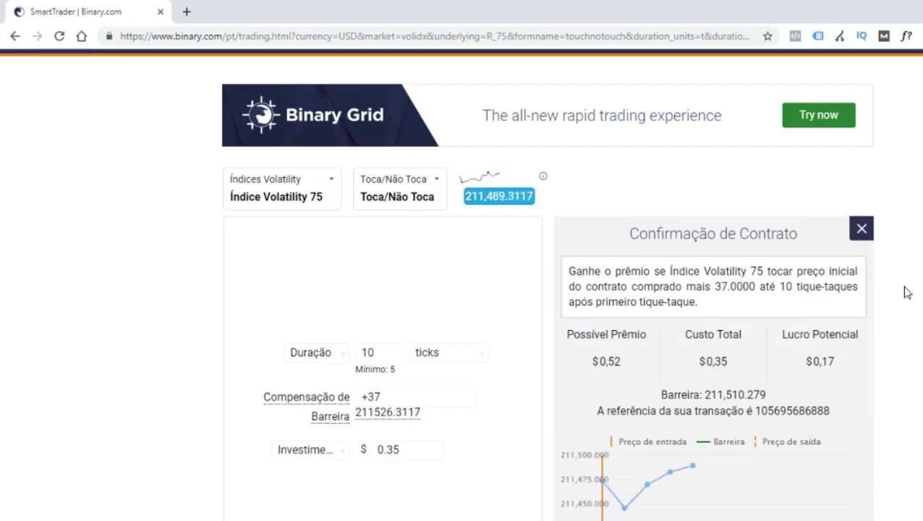
pyautogui.moveTo(765, 463)
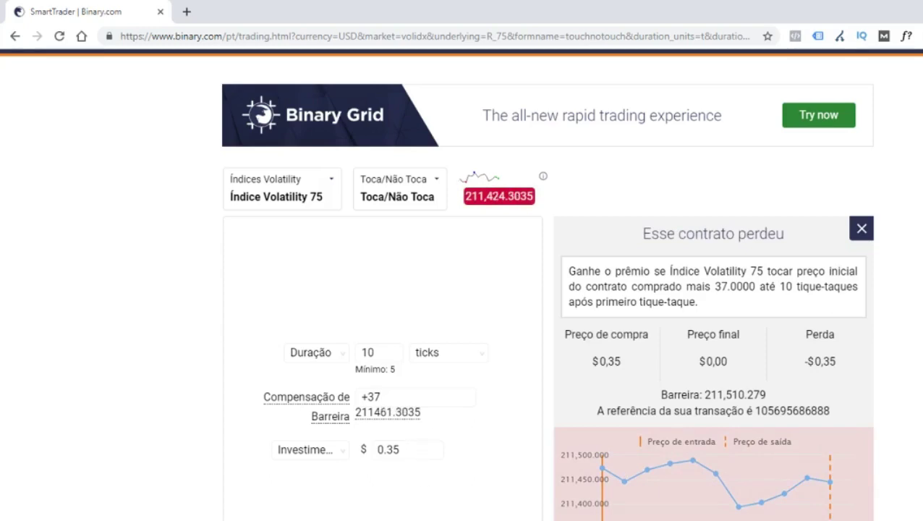
# Set the Binary.com investment to the $0.74 entry 2 stake from the Excel workbook and buy the Toca contract, closing its result
pyautogui.click(434, 503)
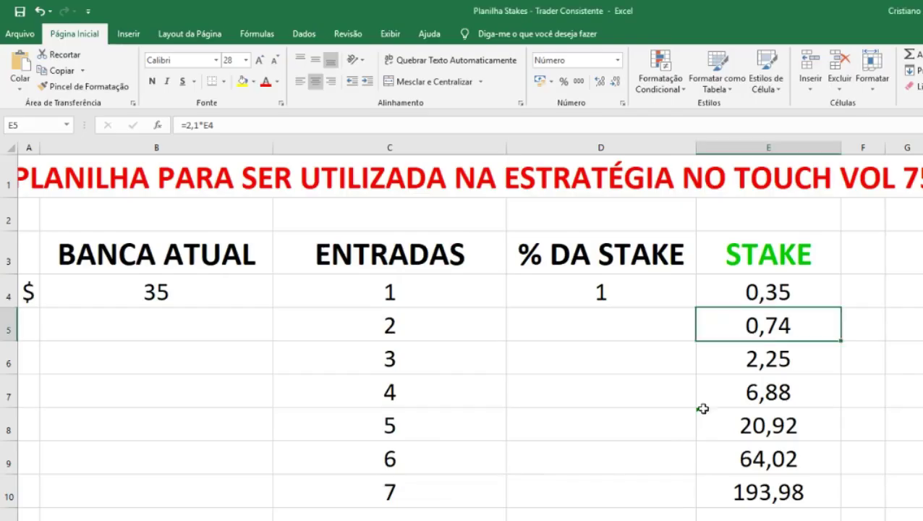
pyautogui.hotkey('alt', 'Tab')
pyautogui.click(409, 449)
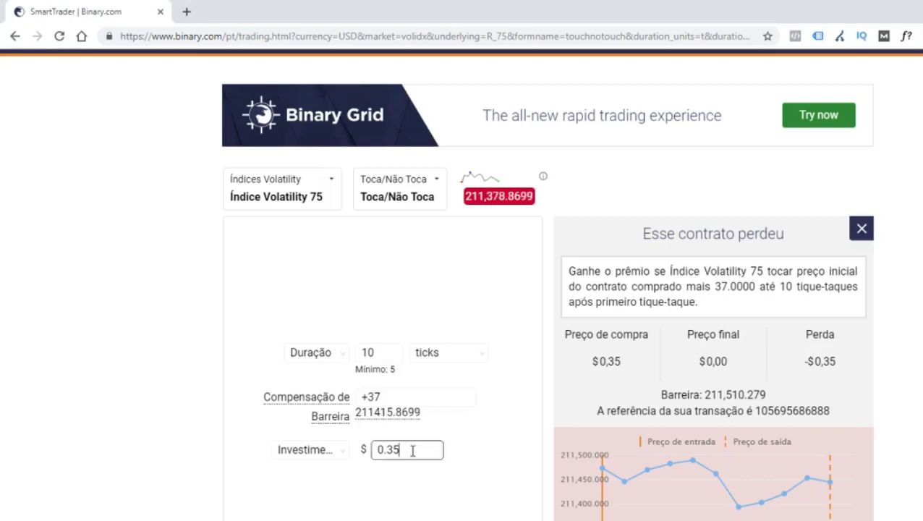
pyautogui.hotkey('ctrl', 'a')
pyautogui.moveTo(300, 406)
pyautogui.write('0.')
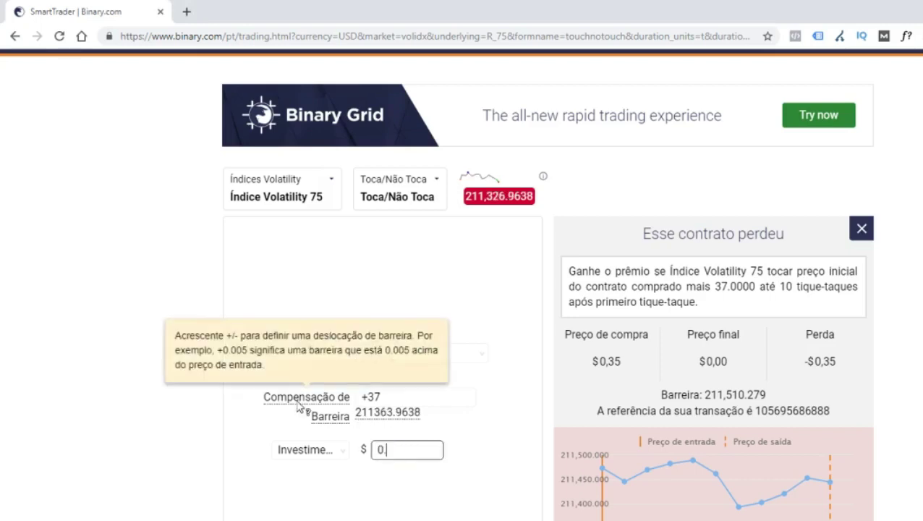
pyautogui.write('74')
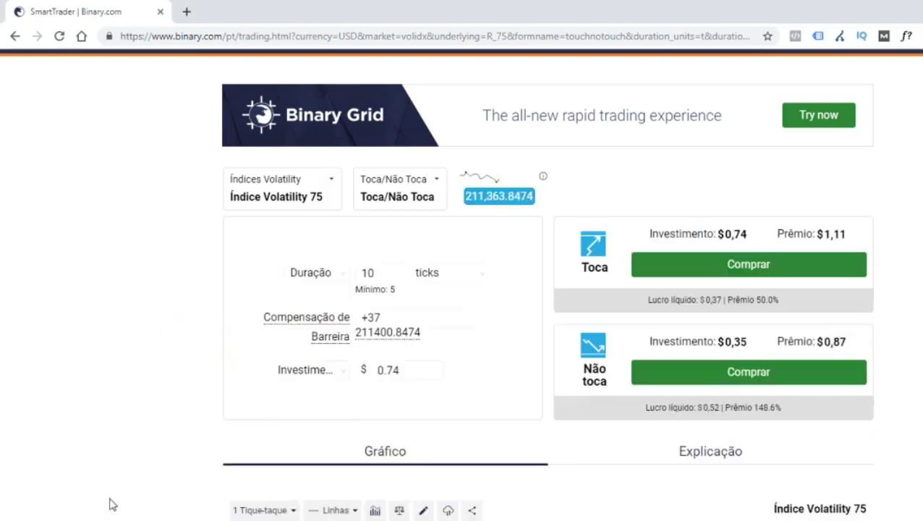
pyautogui.click(697, 275)
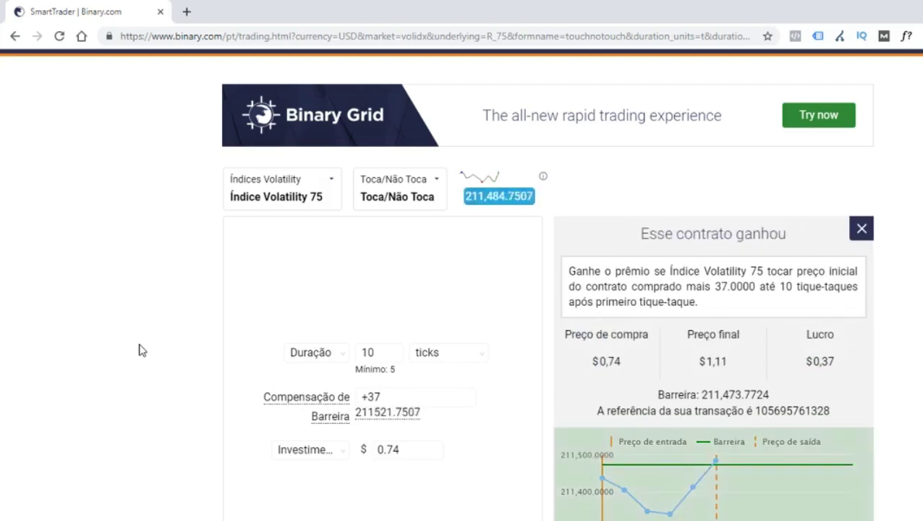
pyautogui.click(861, 230)
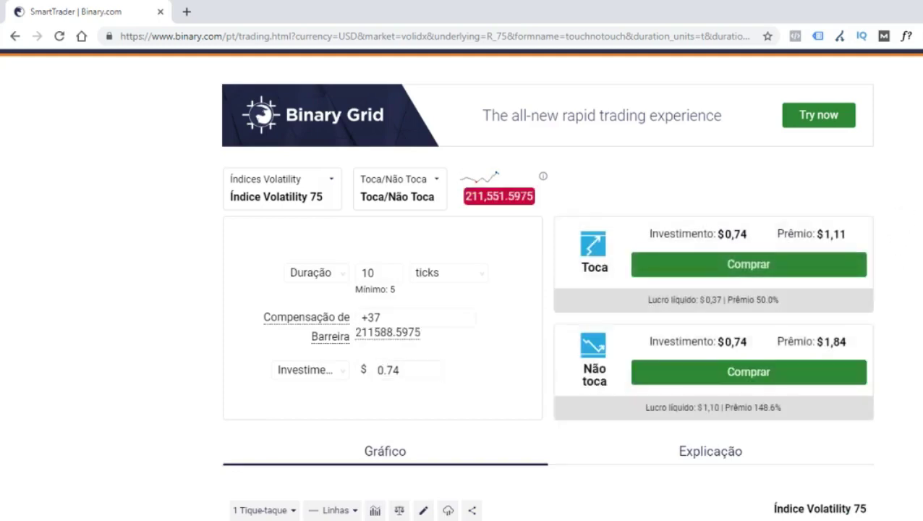
# Look up the entry 3 stake in the Excel workbook and set the Binary.com investment to $2.25
pyautogui.hotkey('alt', 'Tab')
pyautogui.click(772, 355)
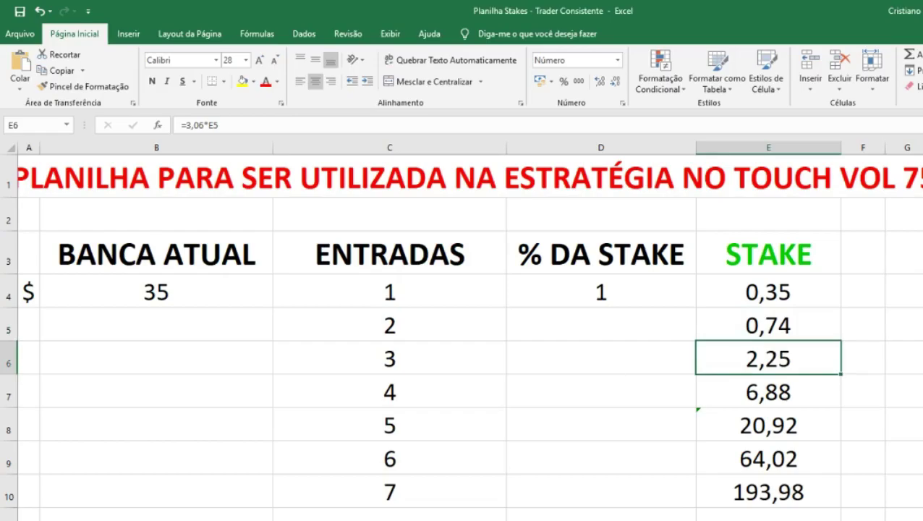
pyautogui.hotkey('alt', 'Tab')
pyautogui.click(413, 369)
pyautogui.doubleClick(397, 370)
pyautogui.click(397, 371)
pyautogui.moveTo(397, 370); pyautogui.dragTo(360, 372)
pyautogui.write('2.25')
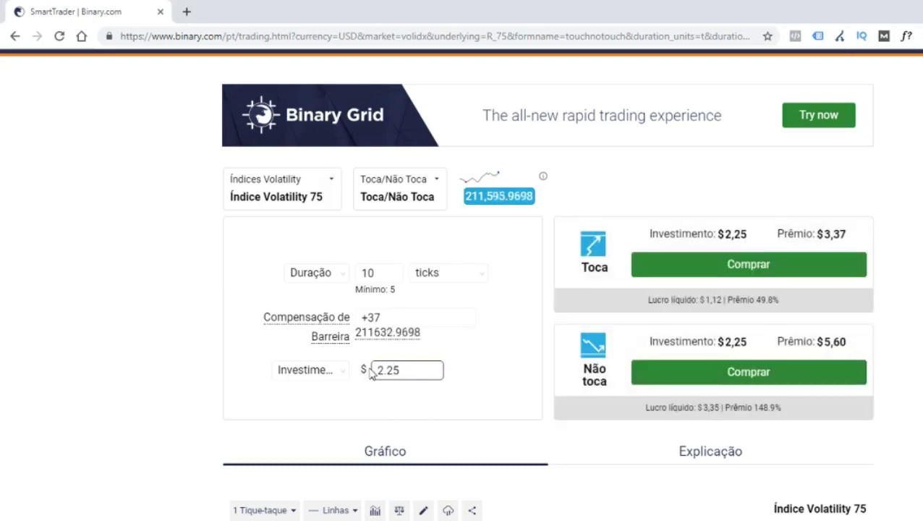
# Compare the Toca contract's net profit with the stakes of entries 1 and 2 in the Excel workbook
pyautogui.moveTo(702, 300); pyautogui.dragTo(725, 299)
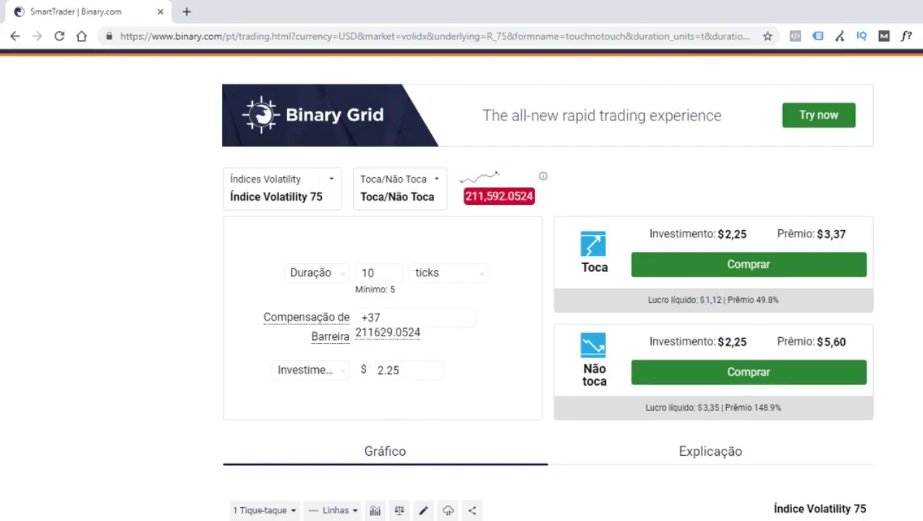
pyautogui.hotkey('alt', 'Tab')
pyautogui.moveTo(784, 289); pyautogui.dragTo(788, 318)
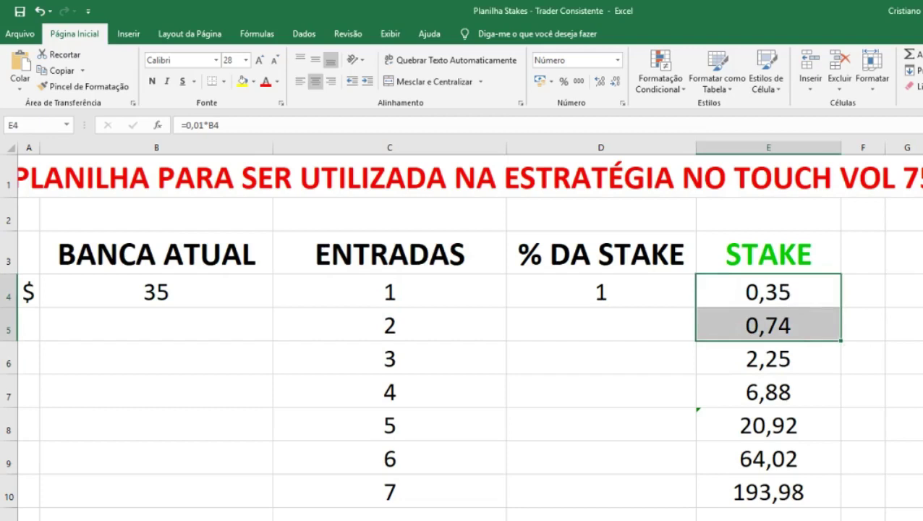
# Look up the entry 4 stake in the Excel workbook and set the Binary.com investment to $6.88
pyautogui.hotkey('alt', 'Tab')
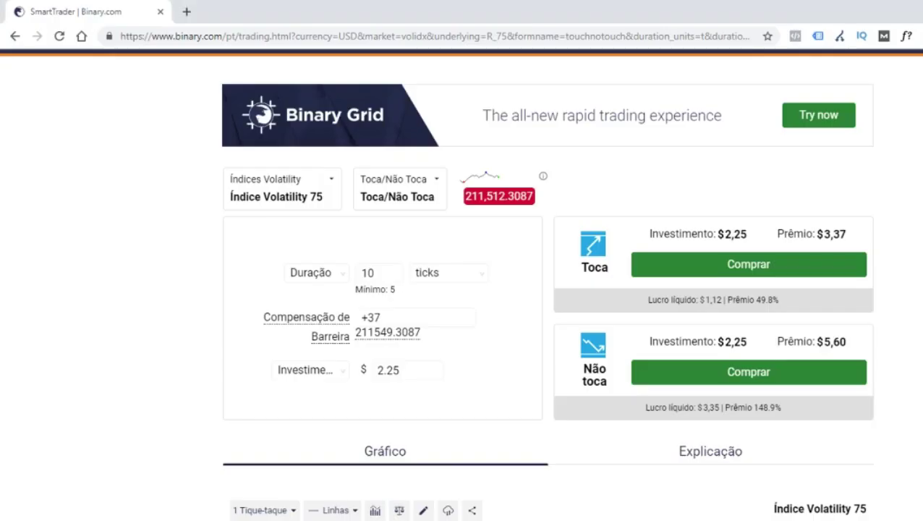
pyautogui.click(411, 370)
pyautogui.doubleClick(412, 370)
pyautogui.hotkey('alt', 'Tab')
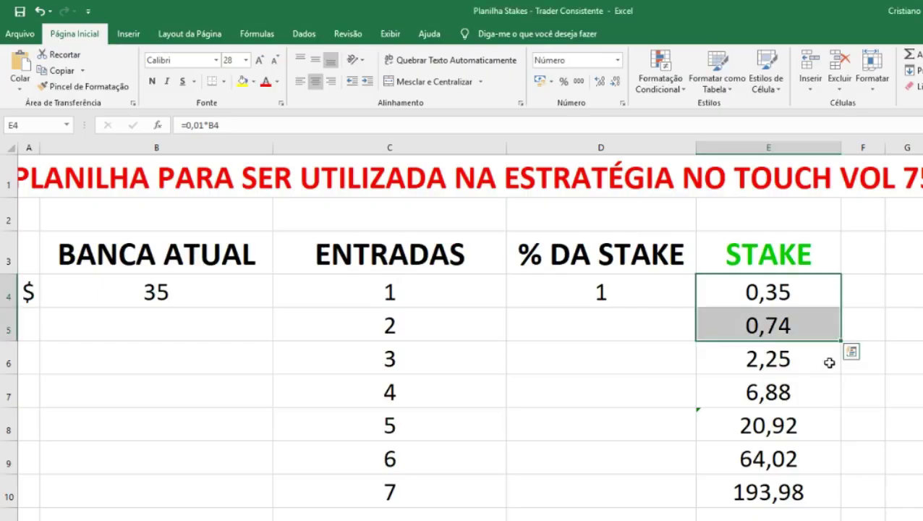
pyautogui.click(762, 385)
pyautogui.hotkey('alt', 'Tab')
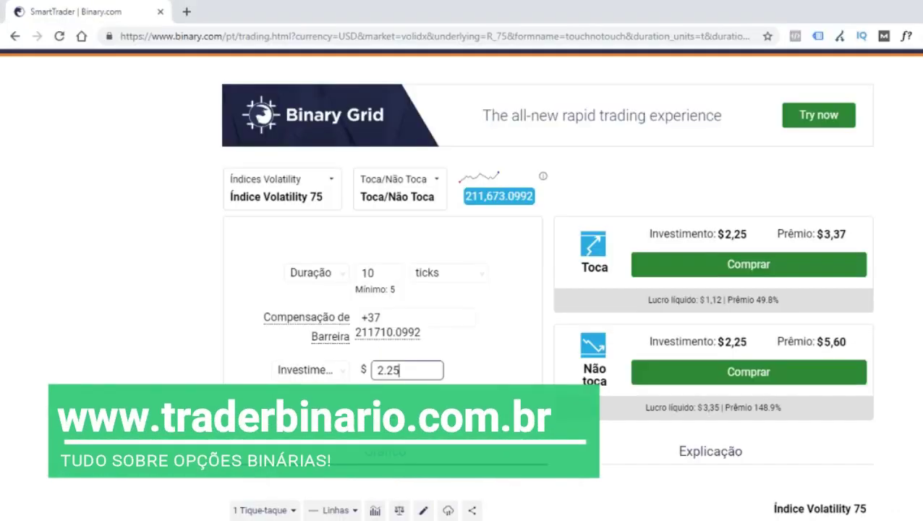
pyautogui.moveTo(406, 370); pyautogui.dragTo(371, 376)
pyautogui.write('6')
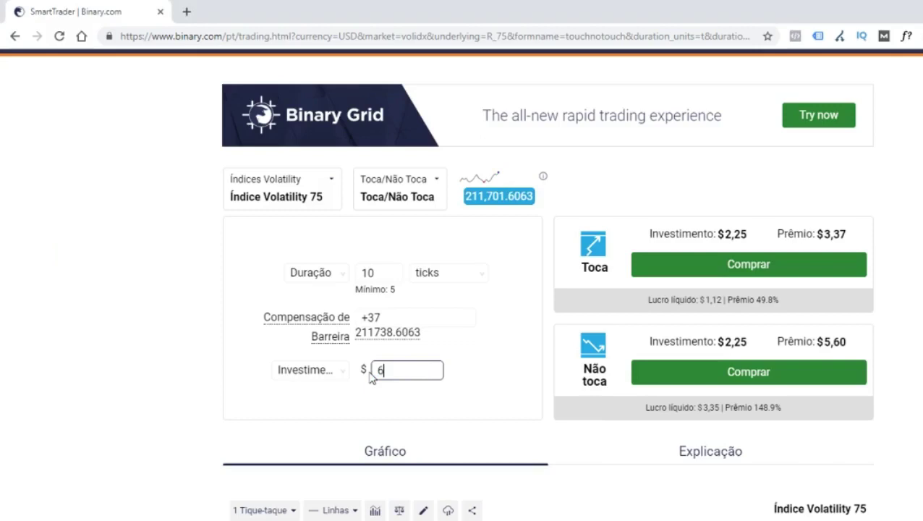
pyautogui.write('.88')
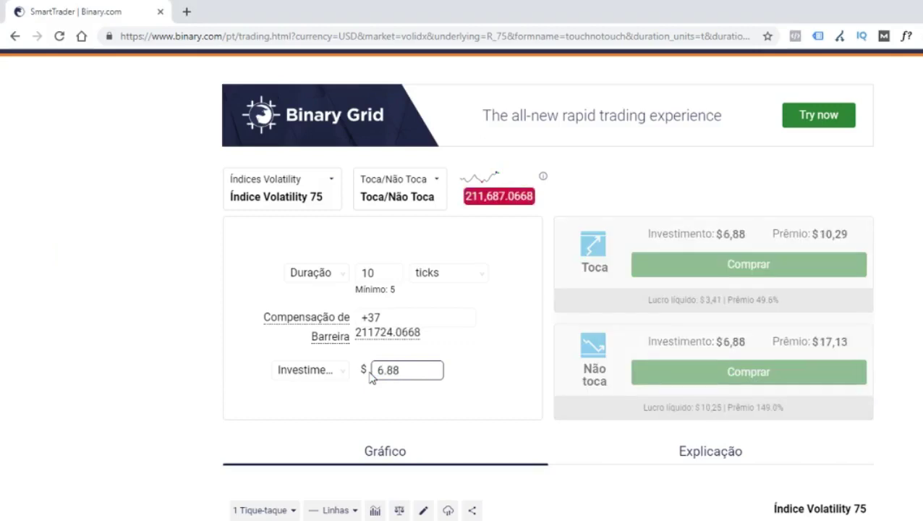
# Compare the Toca contract's net profit with the stakes of entries 1 to 3 in the Excel workbook
pyautogui.moveTo(703, 299); pyautogui.dragTo(723, 297)
pyautogui.hotkey('alt', 'Tab')
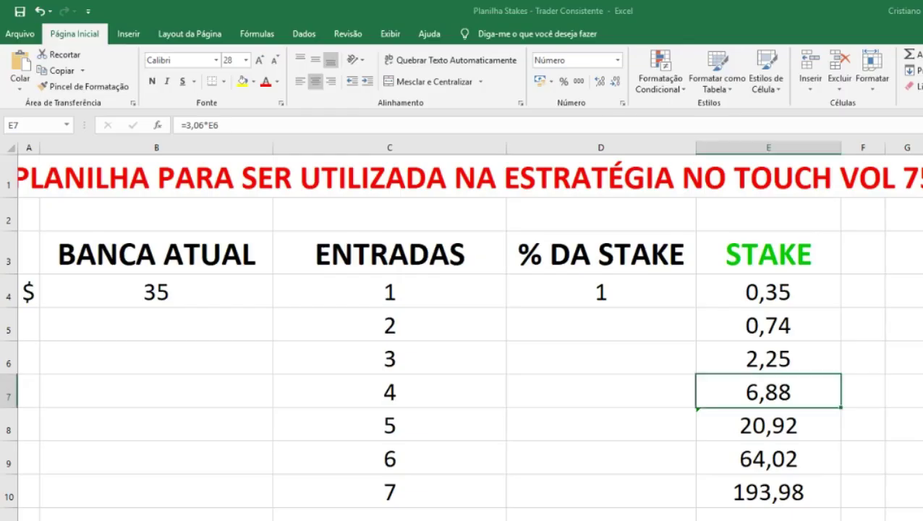
pyautogui.moveTo(802, 293); pyautogui.dragTo(797, 354)
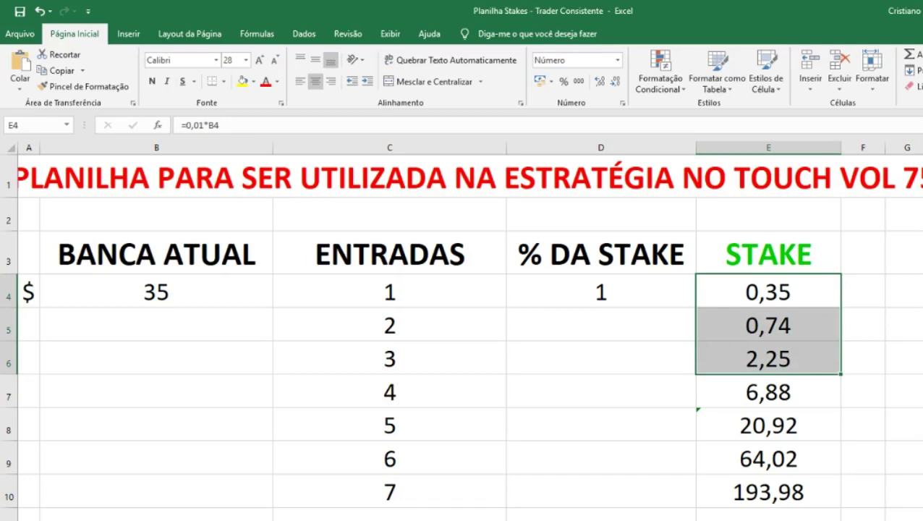
pyautogui.click(628, 362)
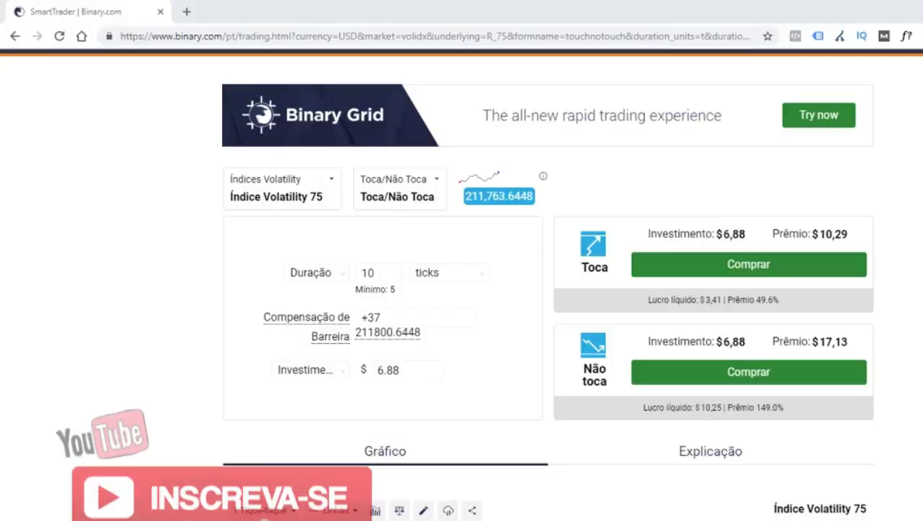
pyautogui.doubleClick(406, 372)
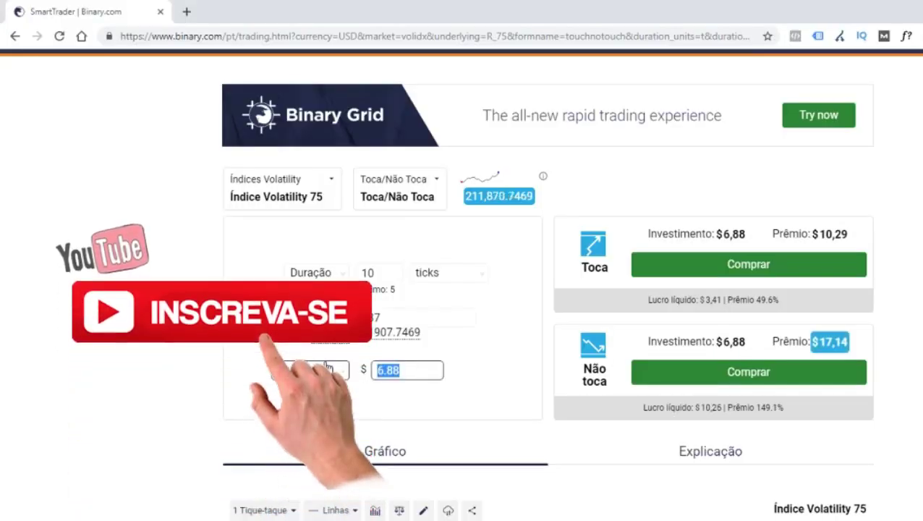
pyautogui.press('BackSpace')
pyautogui.write('1')
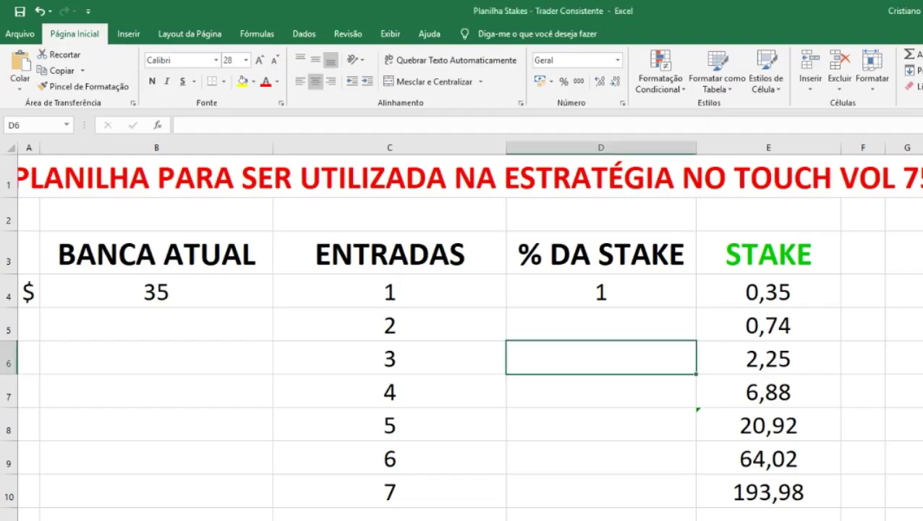
# In the Excel stake sheet, set the BANCA ATUAL balance in cell B4 to 80
pyautogui.click(173, 296)
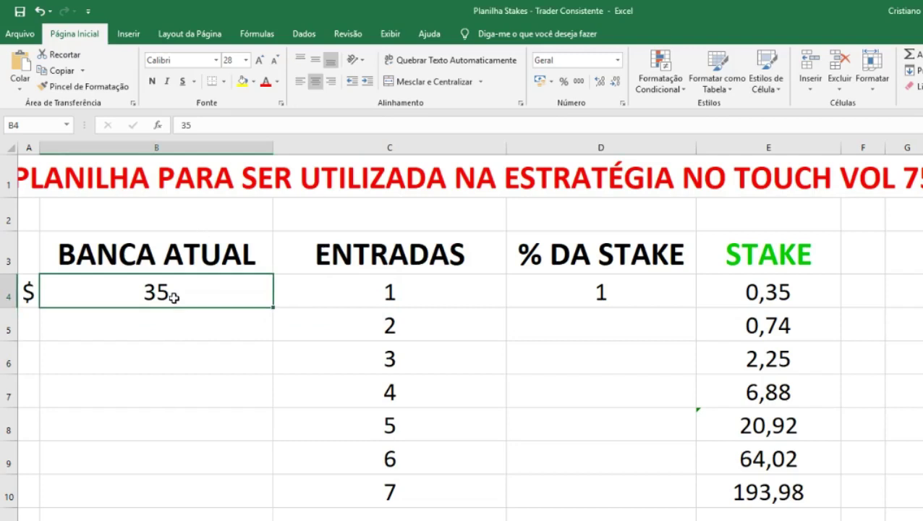
pyautogui.write('80')
pyautogui.hotkey('ctrl', 'Return')
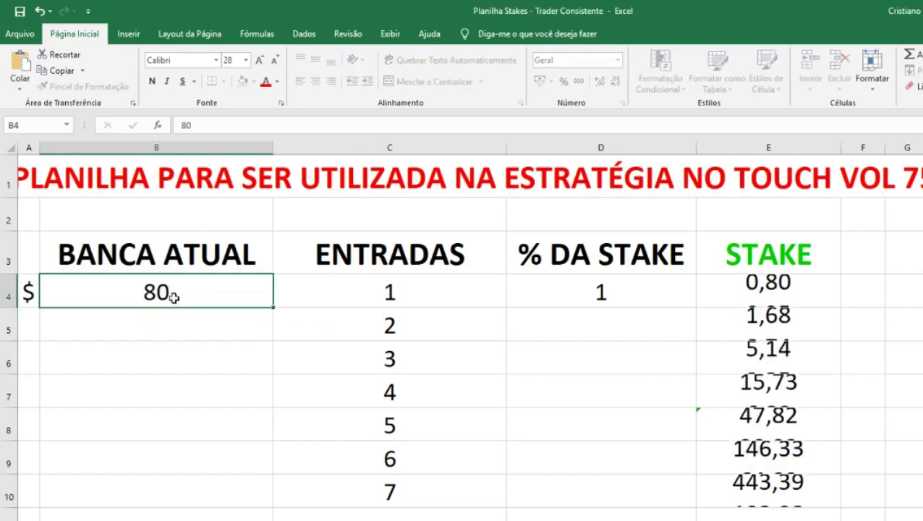
# Highlight the recalculated stakes for entries 1 to 5 in cells E4:E8 to review them
pyautogui.press('Right')
pyautogui.press('Right')
pyautogui.press('Right')
pyautogui.moveTo(765, 307); pyautogui.dragTo(794, 424)
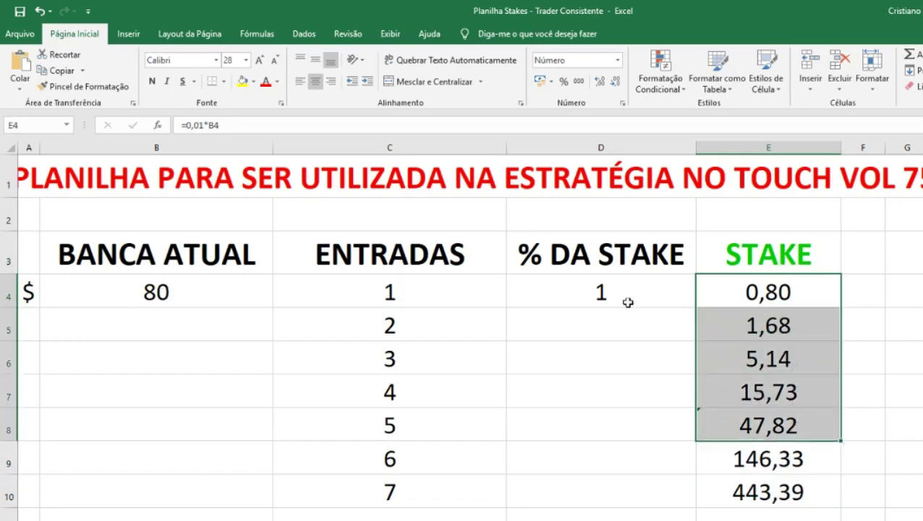
pyautogui.click(772, 297)
pyautogui.moveTo(803, 296); pyautogui.dragTo(806, 425)
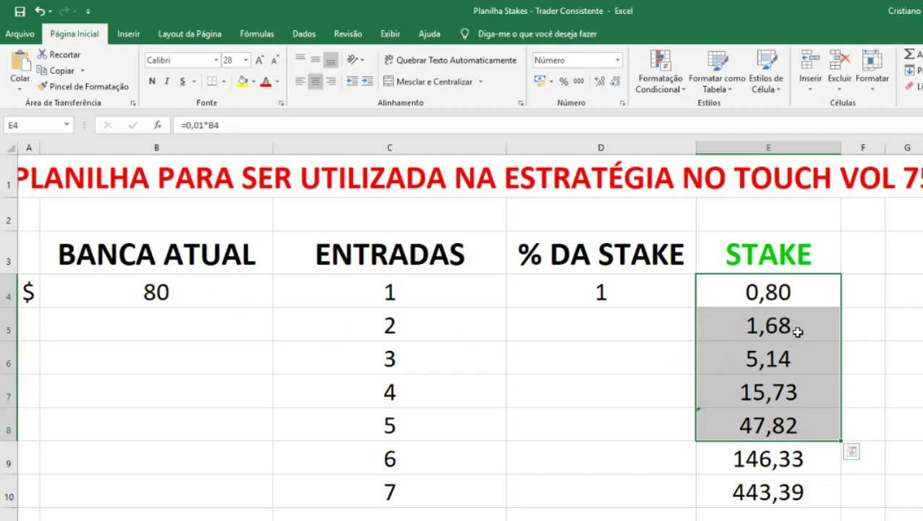
# Switch back to Binary.com and set the investment to $0.8 for the 10-tick Touch/No Touch contract
pyautogui.hotkey('alt', 'Tab')
pyautogui.click(406, 371)
pyautogui.press('BackSpace')
pyautogui.write('0.8')
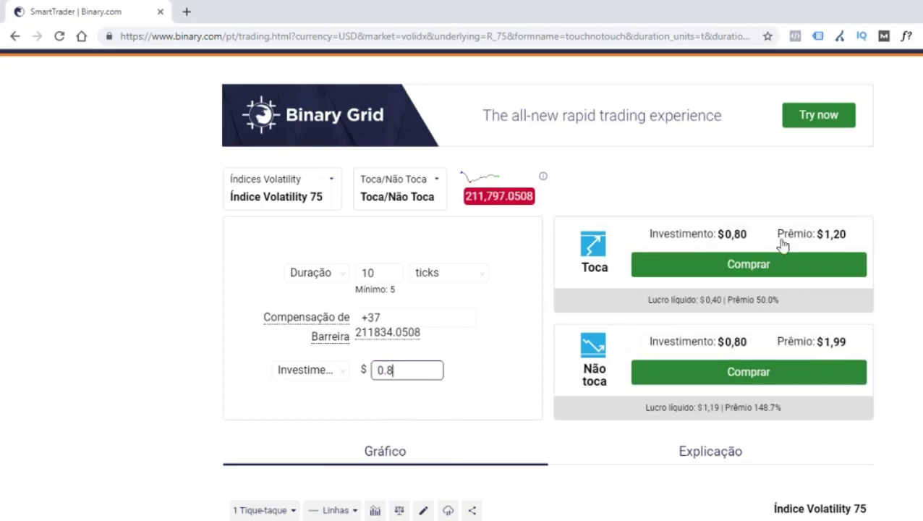
# Buy the 10-tick Toca contract at $0.80 twice, highlighting its net profit between purchases and closing each contract result
pyautogui.click(759, 266)
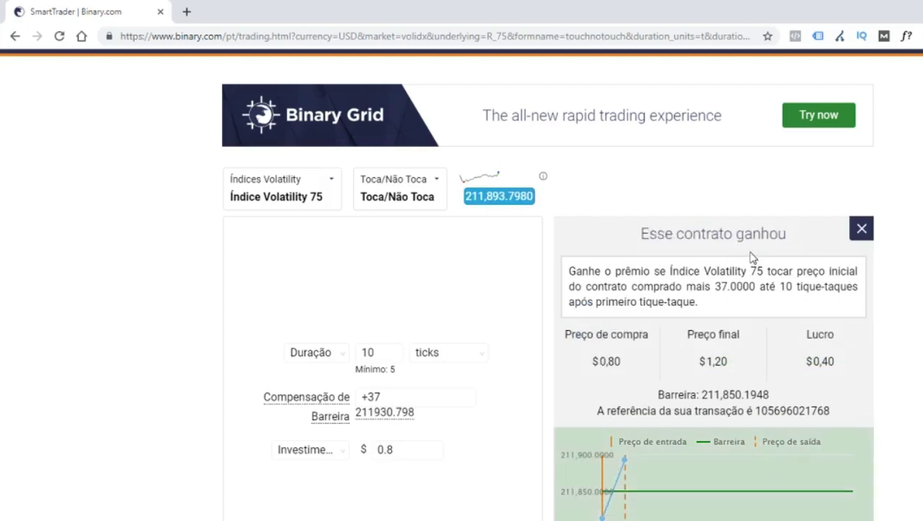
pyautogui.click(860, 229)
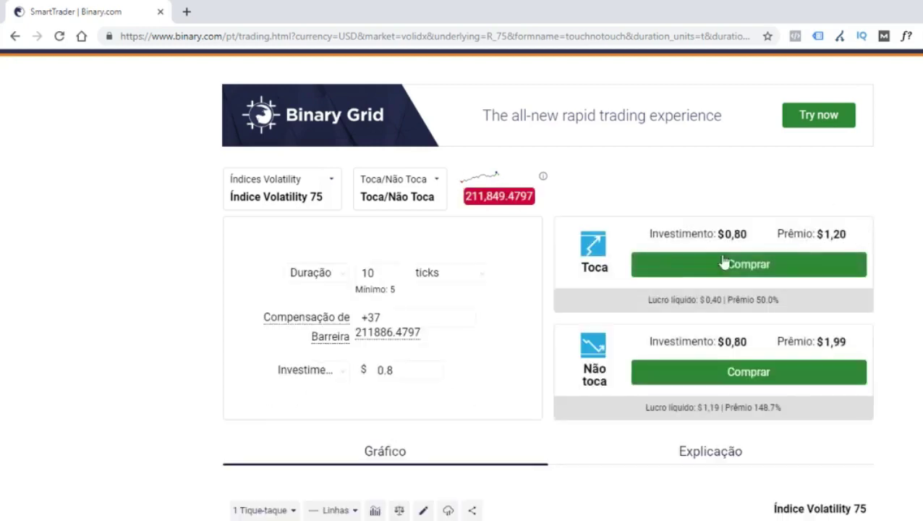
pyautogui.moveTo(779, 299)
pyautogui.mouseDown()
pyautogui.moveTo(756, 303)
pyautogui.moveTo(766, 300)
pyautogui.mouseUp()
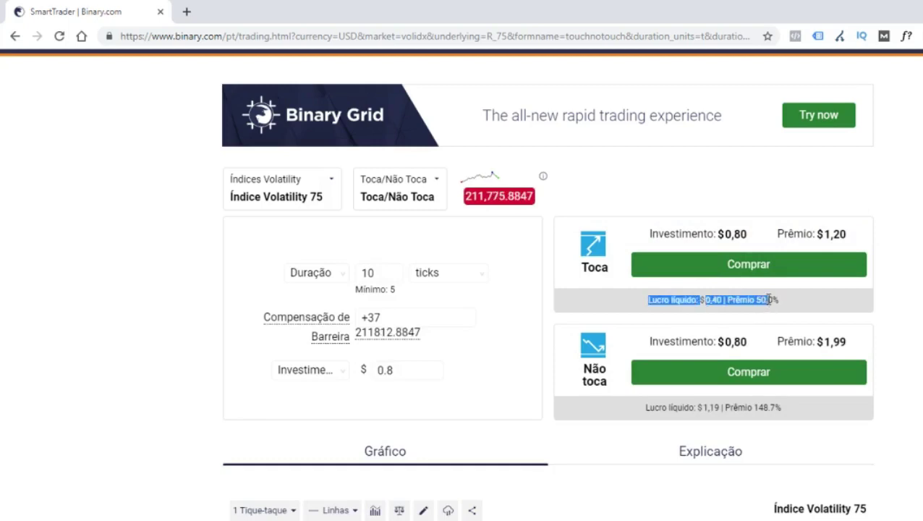
pyautogui.click(705, 274)
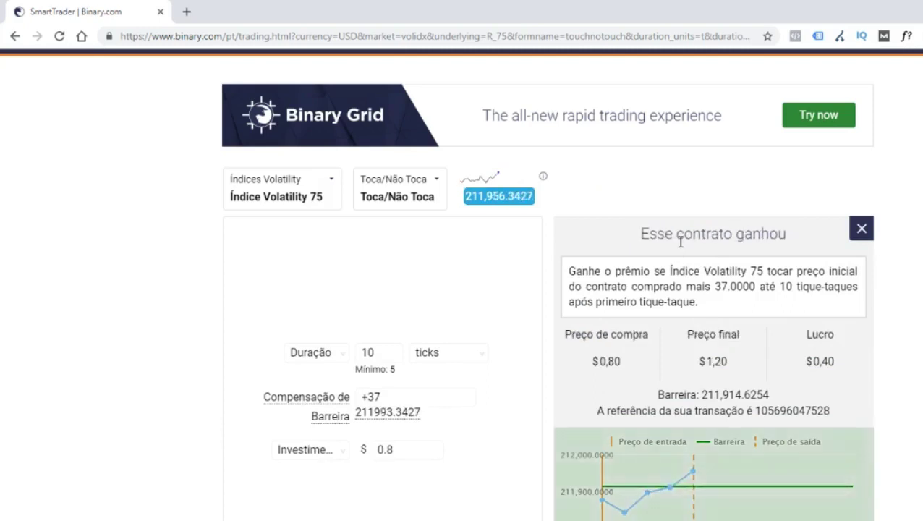
pyautogui.click(862, 230)
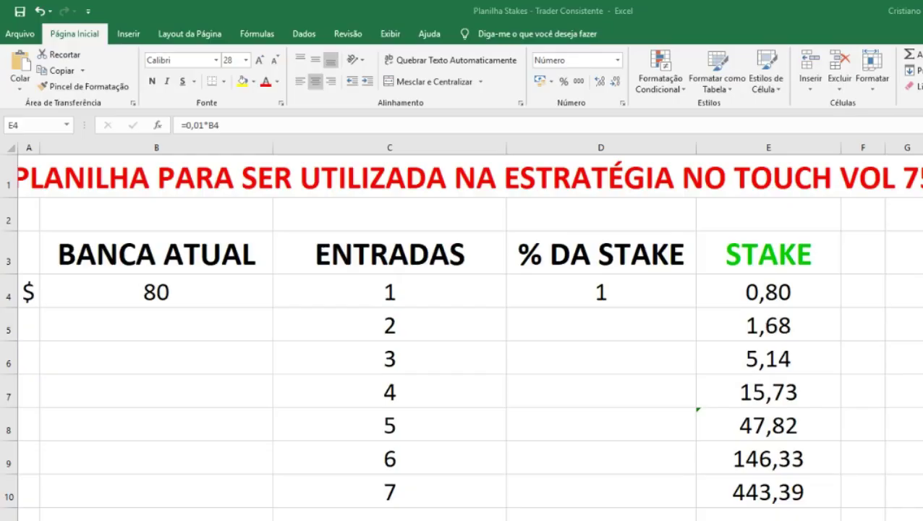
# Highlight the stakes for entries 1 to 5 in Excel and set the Binary.com investment to entry 2's stake, $1.68
pyautogui.moveTo(775, 295); pyautogui.dragTo(774, 426)
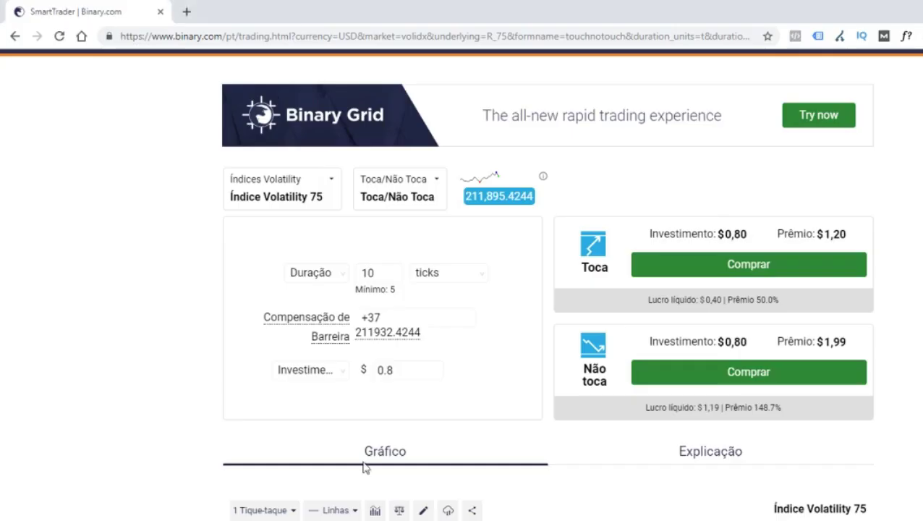
pyautogui.click(404, 372)
pyautogui.moveTo(404, 372); pyautogui.dragTo(363, 374)
pyautogui.write('.68')
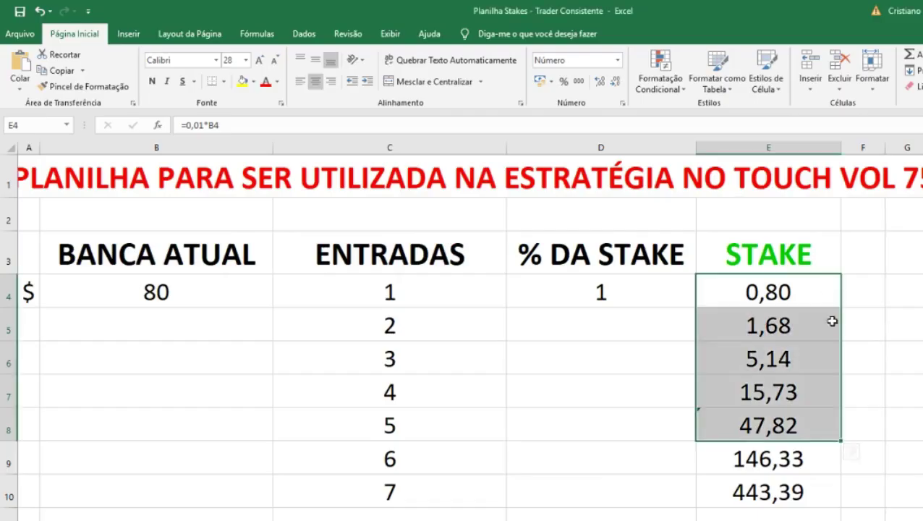
# Check entry 3's stake in Excel and set the Binary.com investment to $5.14
pyautogui.click(804, 358)
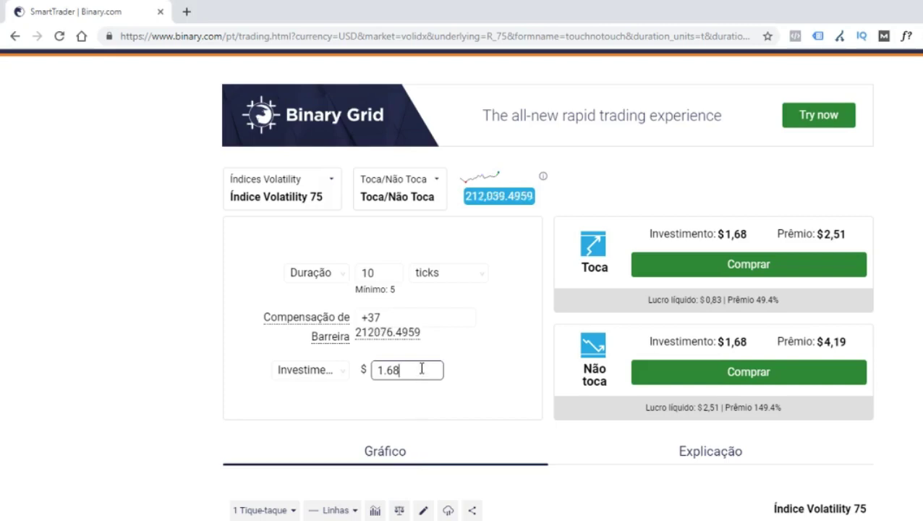
pyautogui.moveTo(420, 368); pyautogui.dragTo(362, 371)
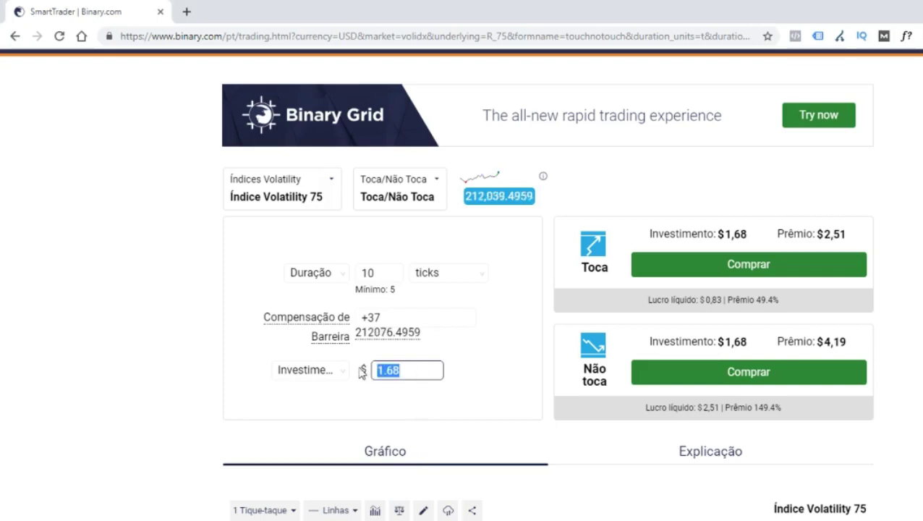
pyautogui.write('5.14')
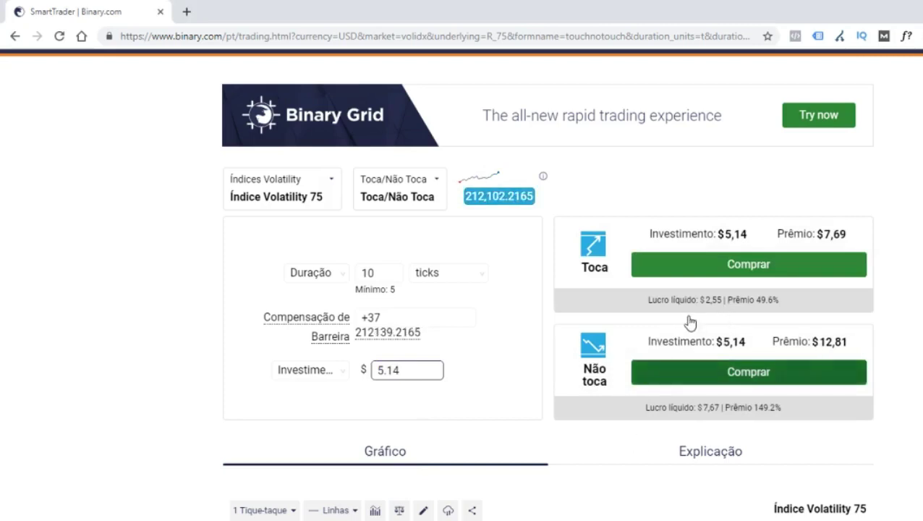
# Compare the Toca contract's net profit at the $5.14 investment with the stakes of entries 1 and 2 in the Excel sheet
pyautogui.moveTo(698, 298); pyautogui.dragTo(722, 298)
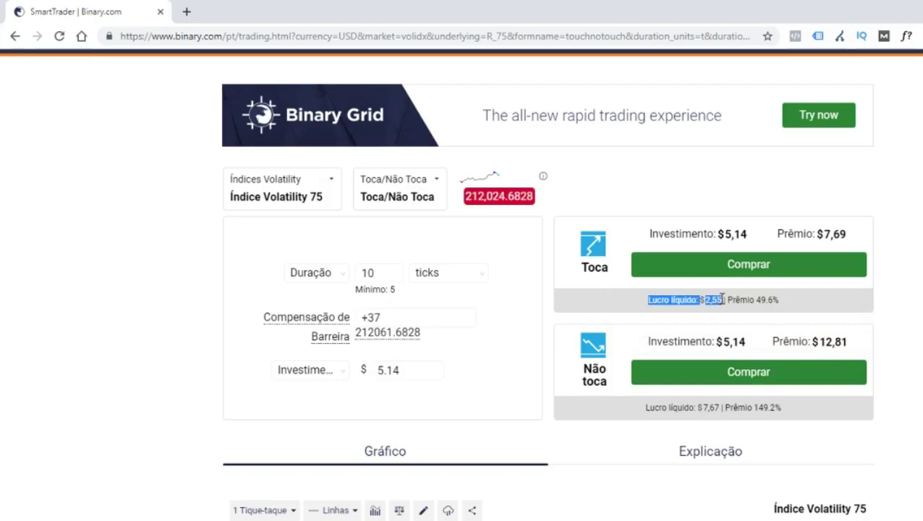
pyautogui.hotkey('alt', 'Tab')
pyautogui.moveTo(805, 292); pyautogui.dragTo(824, 326)
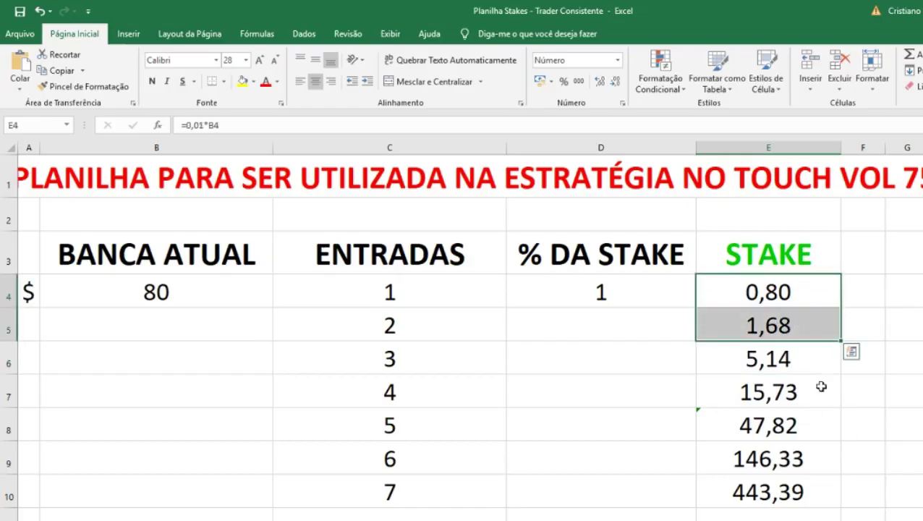
pyautogui.click(793, 294)
pyautogui.hotkey('alt', 'Tab')
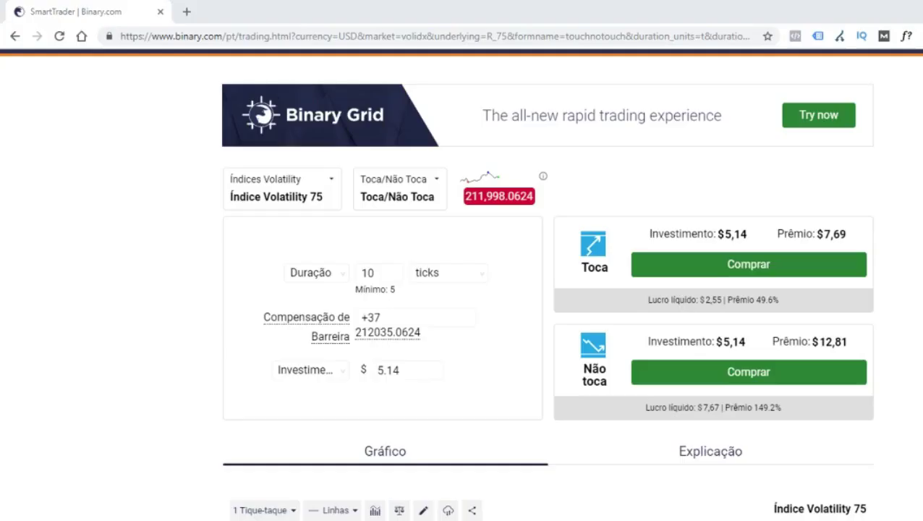
pyautogui.click(426, 367)
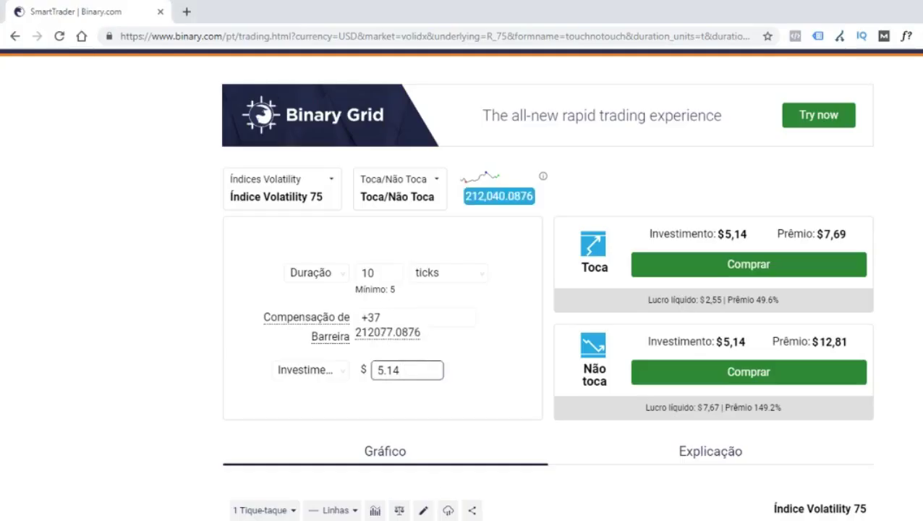
pyautogui.hotkey('alt', 'Tab')
pyautogui.click(767, 394)
pyautogui.click(774, 358)
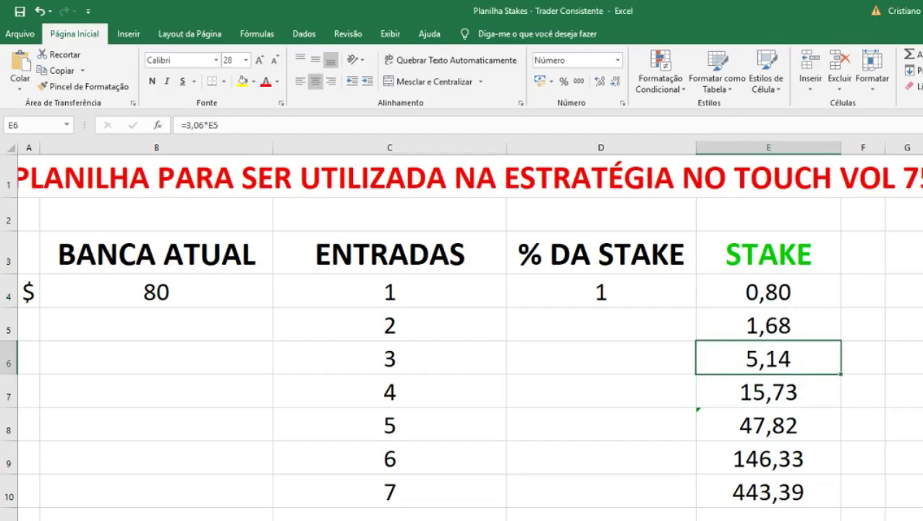
pyautogui.hotkey('alt', 'Tab')
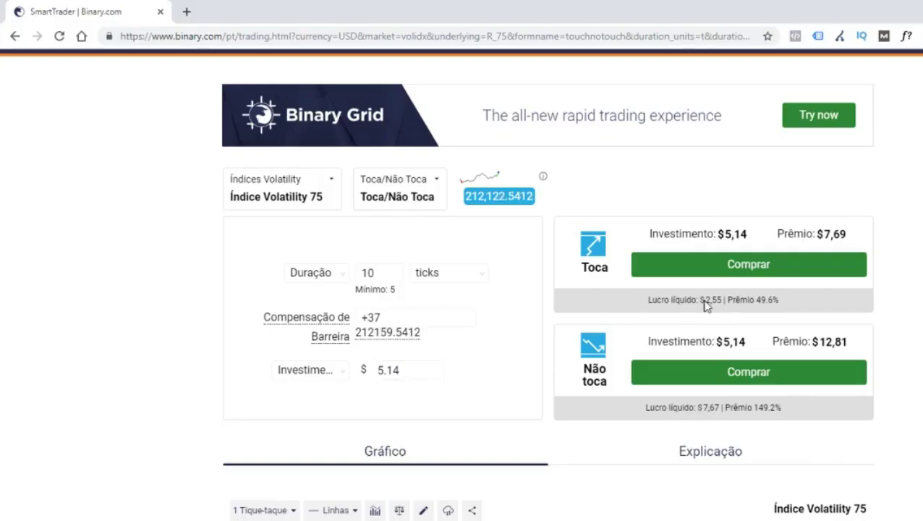
pyautogui.hotkey('alt', 'Tab')
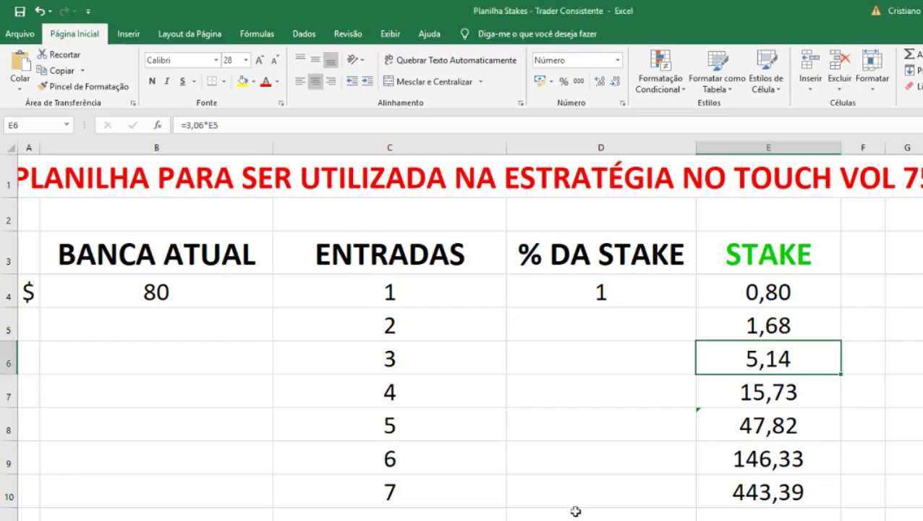
pyautogui.moveTo(768, 292); pyautogui.dragTo(773, 320)
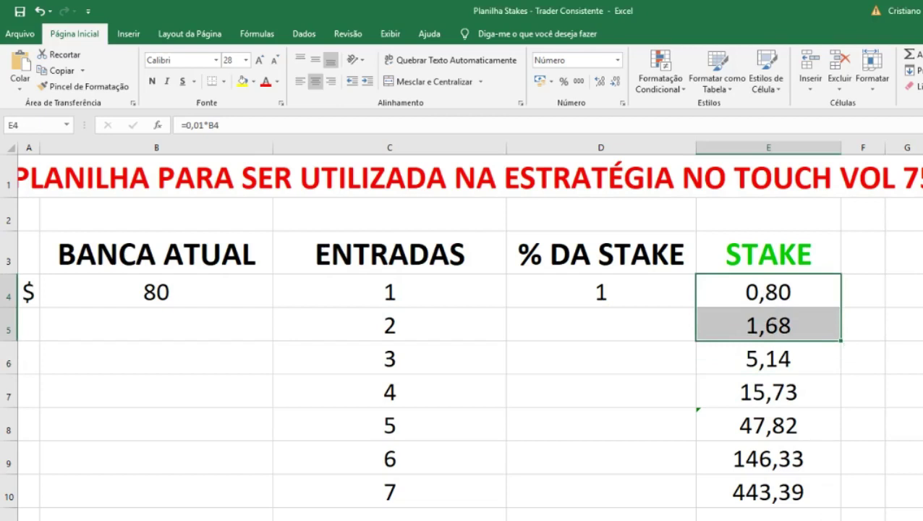
# Look up entry 4's stake in Excel and set the Binary.com investment to $15.73
pyautogui.hotkey('alt', 'Tab')
pyautogui.click(766, 383)
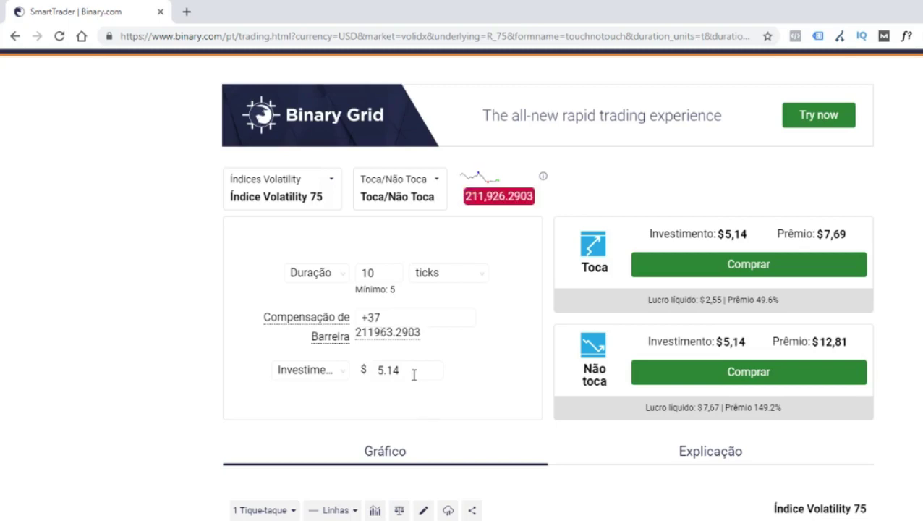
pyautogui.click(412, 373)
pyautogui.doubleClick(383, 371)
pyautogui.write('1')
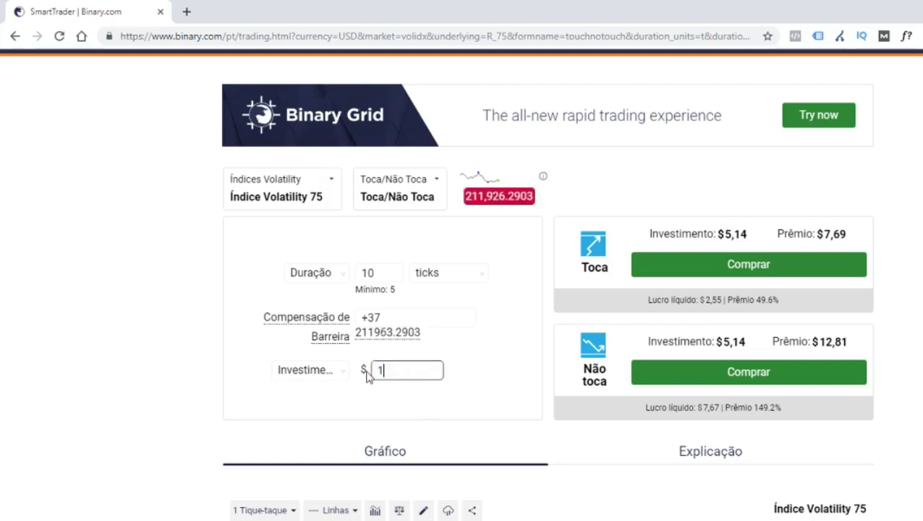
pyautogui.write('5.73')
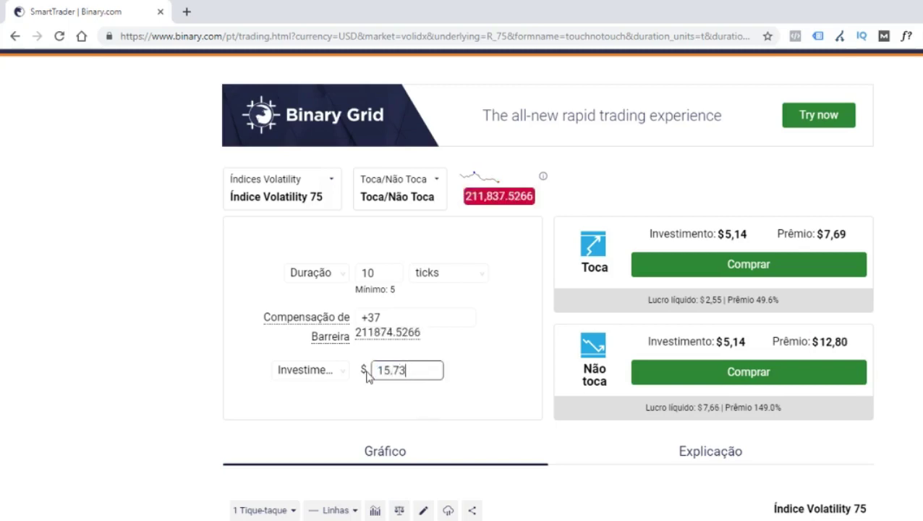
# Compare the Toca net profit at $15.73 with the stakes of entries 1 to 3 in Excel cells E4:E6, returning to Binary.com
pyautogui.click(709, 300)
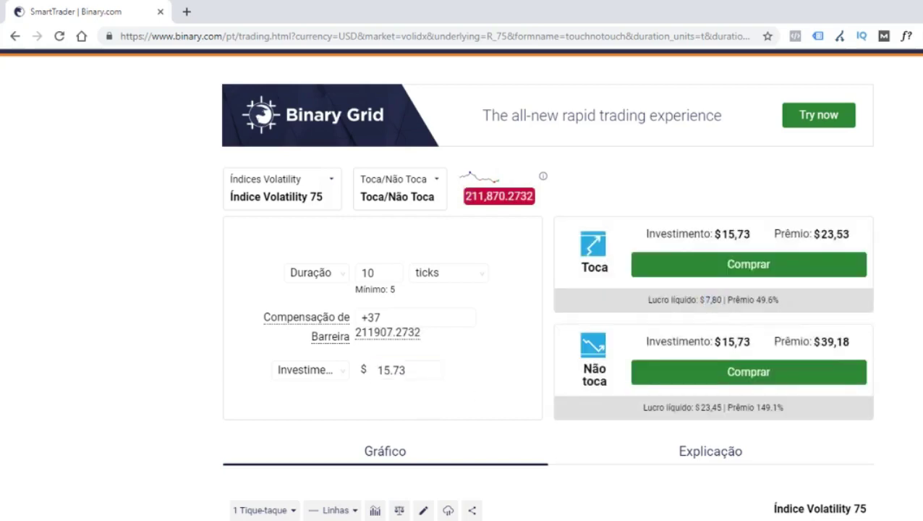
pyautogui.hotkey('alt', 'Tab')
pyautogui.moveTo(792, 289); pyautogui.dragTo(799, 347)
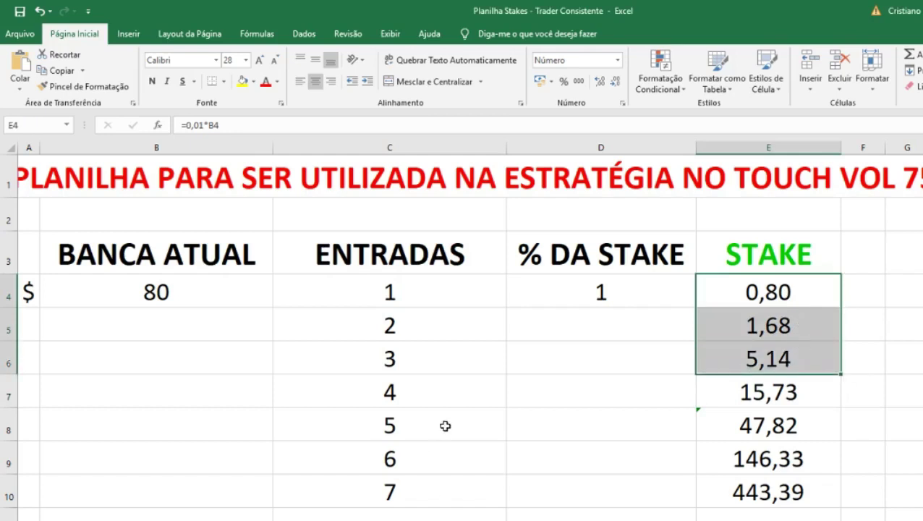
pyautogui.hotkey('alt', 'Tab')
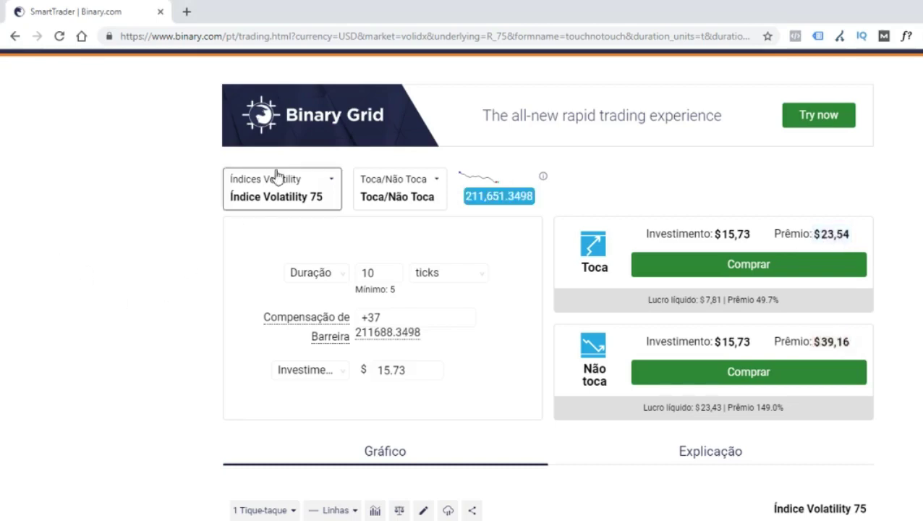
# Change the traded market from Volatility 75 to Índice Volatility 10
pyautogui.click(291, 203)
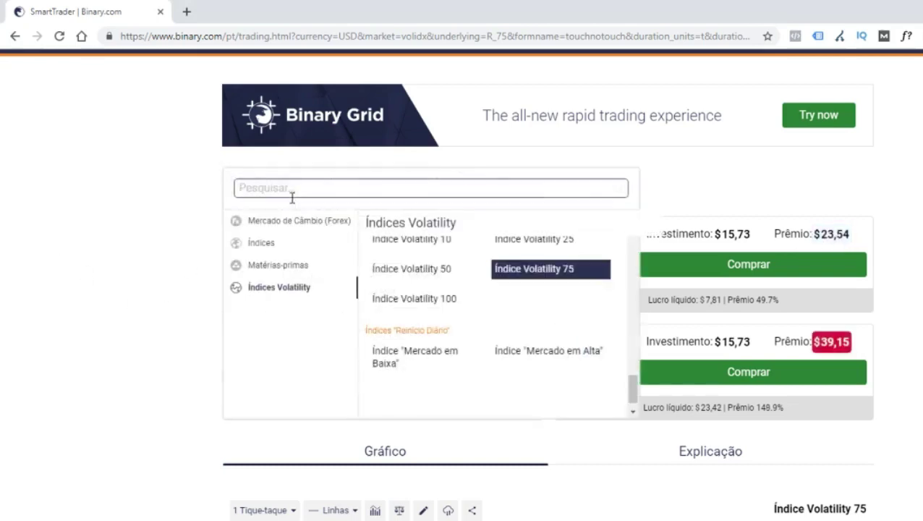
pyautogui.click(130, 257)
pyautogui.scroll(-4, 130, 257)
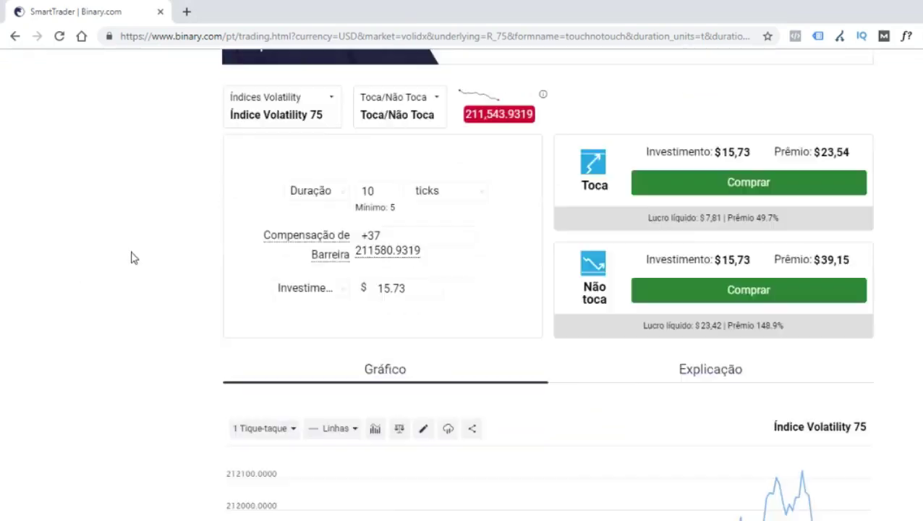
pyautogui.scroll(5, 222, 282)
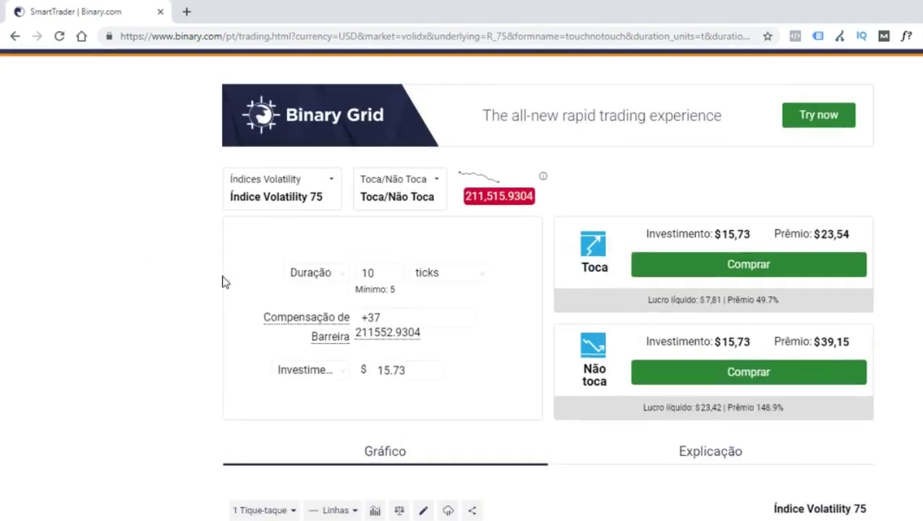
pyautogui.click(300, 179)
pyautogui.click(434, 245)
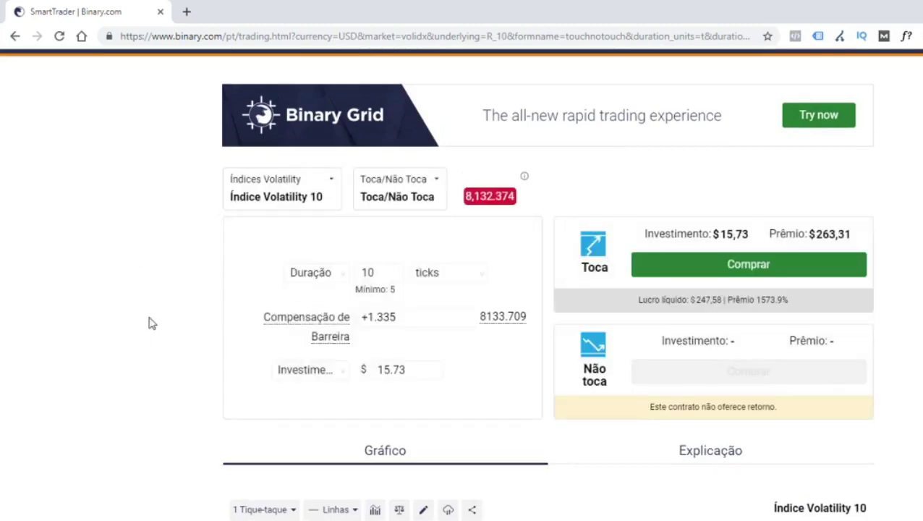
# Set the Volatility 10 contract's investment to $0.8 and check it against the BANCA ATUAL balance in the Excel sheet
pyautogui.scroll(-5, 164, 311)
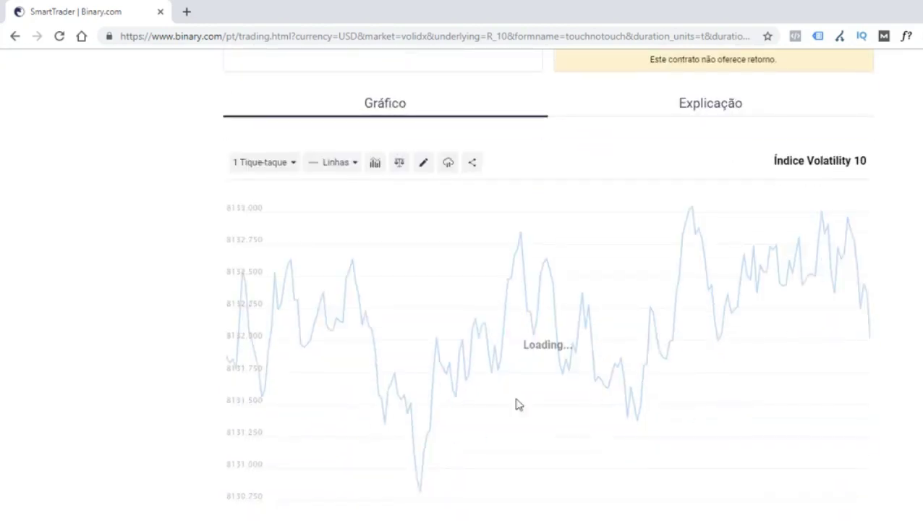
pyautogui.scroll(5, 80, 260)
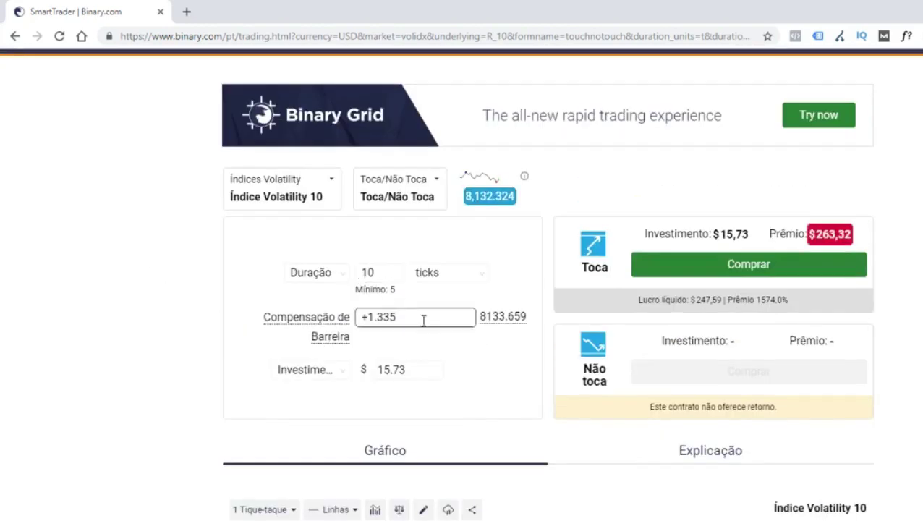
pyautogui.moveTo(412, 371); pyautogui.dragTo(332, 375)
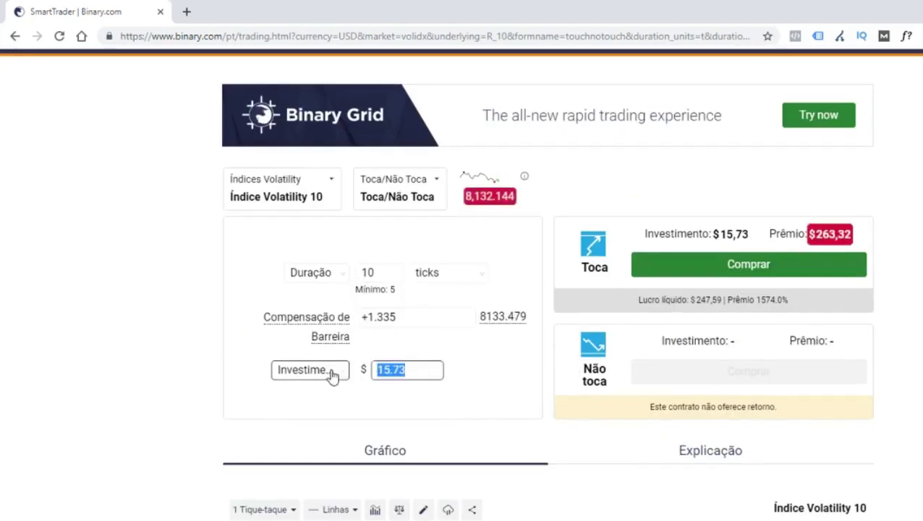
pyautogui.write('0.8')
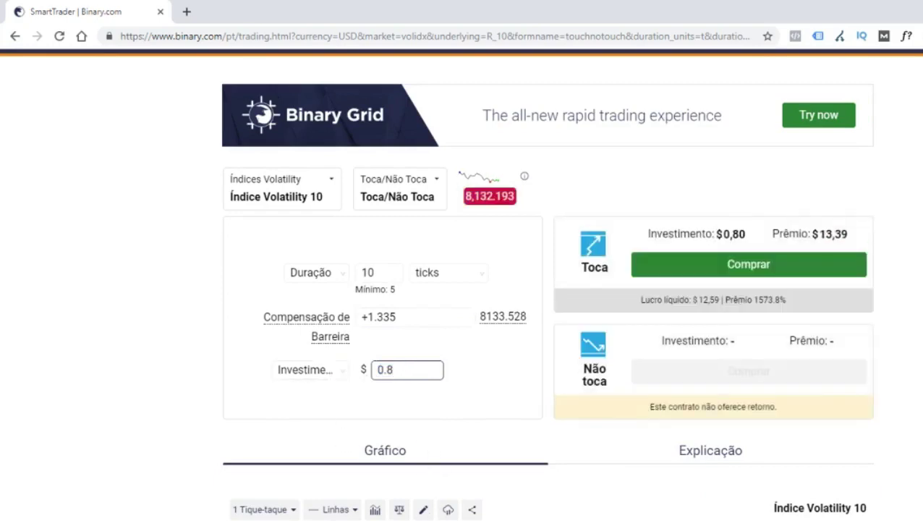
pyautogui.hotkey('alt', 'Tab')
pyautogui.click(220, 296)
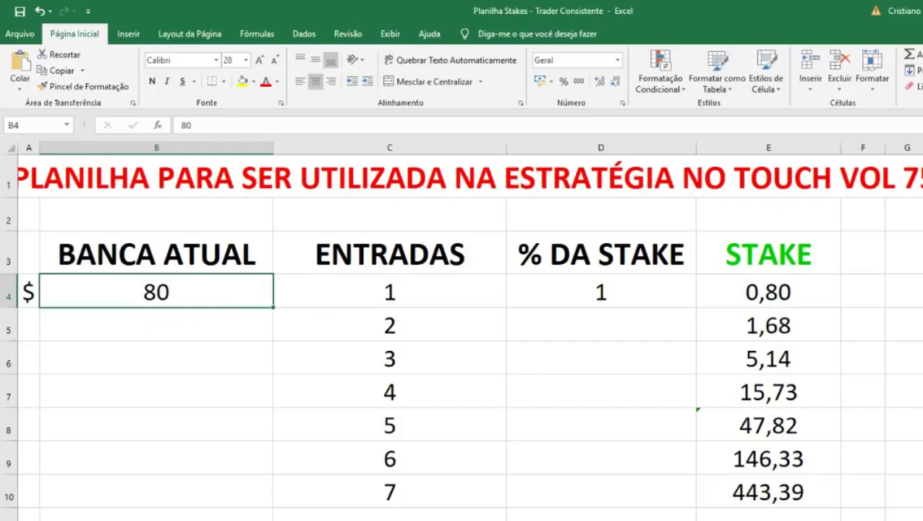
# Switch to Binary.com and set the Volatility 10 contract's barrier offset to +0.19
pyautogui.hotkey('alt', 'Tab')
pyautogui.click(396, 317)
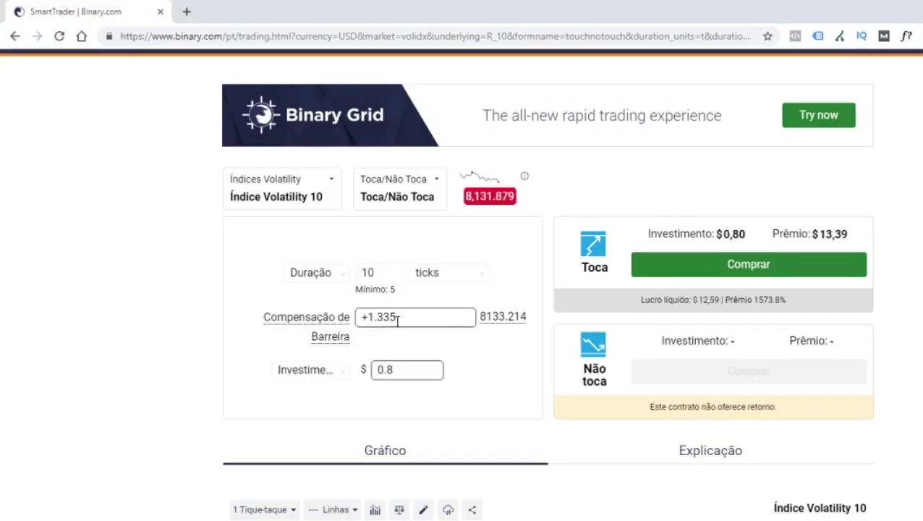
pyautogui.moveTo(371, 318); pyautogui.dragTo(437, 319)
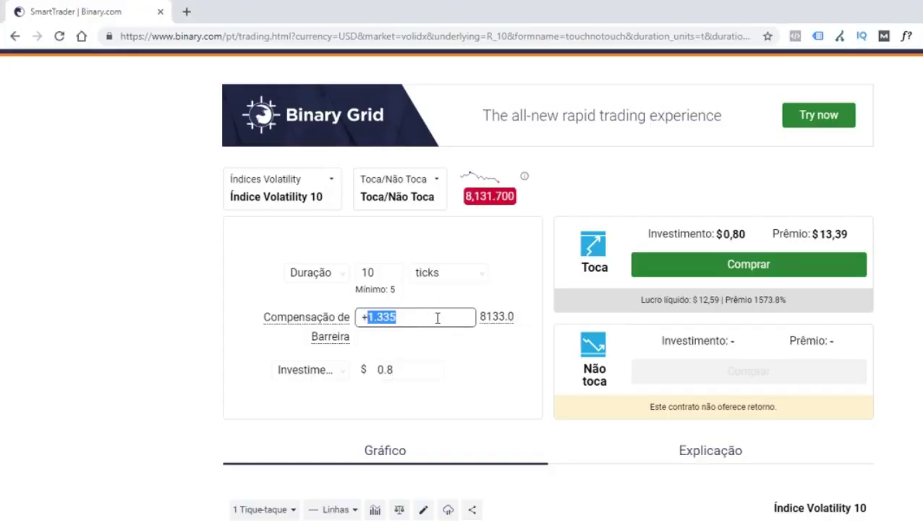
pyautogui.write('0')
pyautogui.write('.')
pyautogui.write('18')
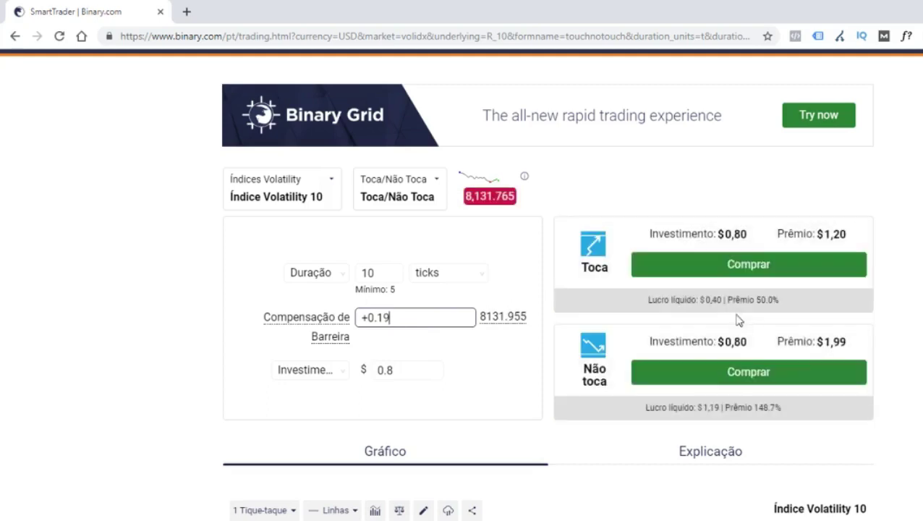
pyautogui.click(109, 361)
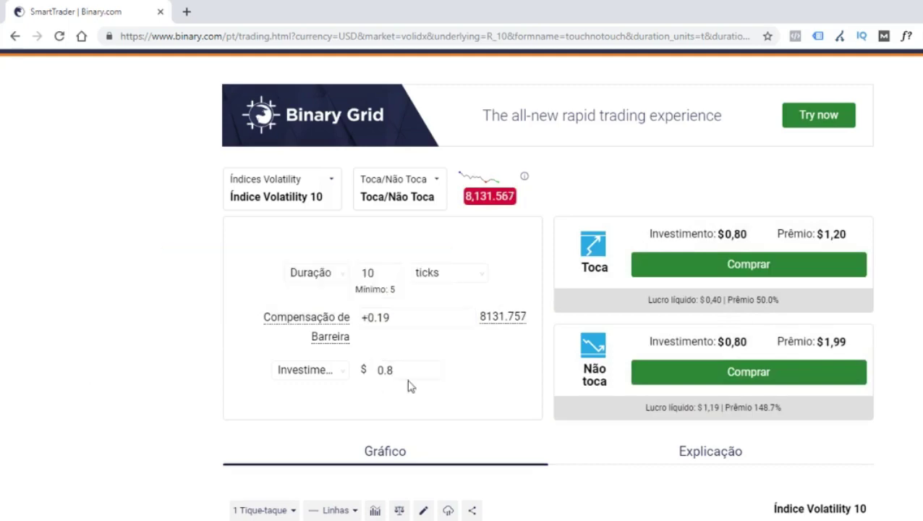
# Buy the 10-tick Toca contract on Volatility 10 with a $0.80 investment, then close its result
pyautogui.click(728, 266)
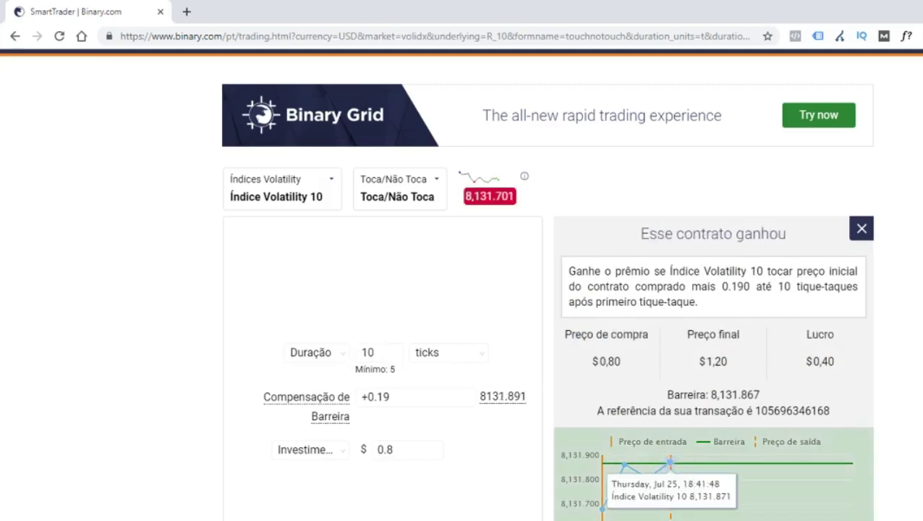
pyautogui.click(861, 228)
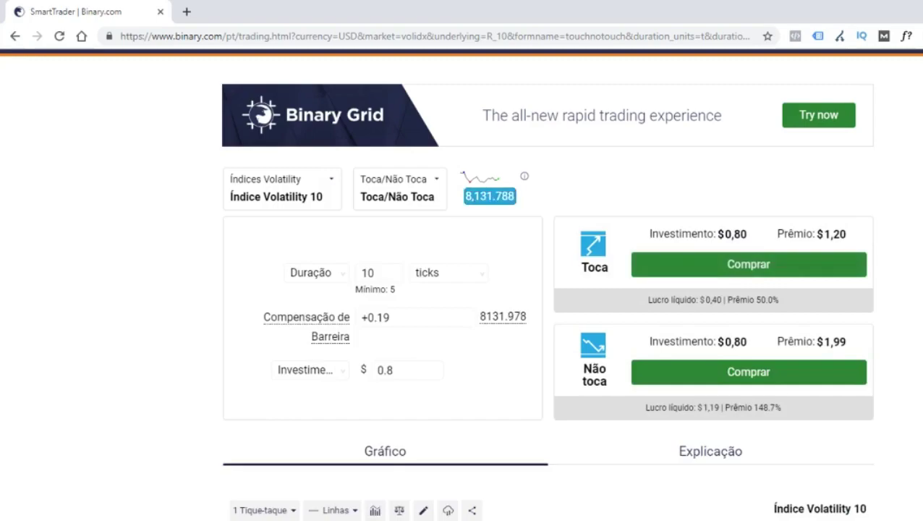
# Switch to the Excel stakes sheet, set BANCA ATUAL in B4 to 150, and review the stakes of entries 1 to 5
pyautogui.hotkey('alt', 'Tab')
pyautogui.click(160, 292)
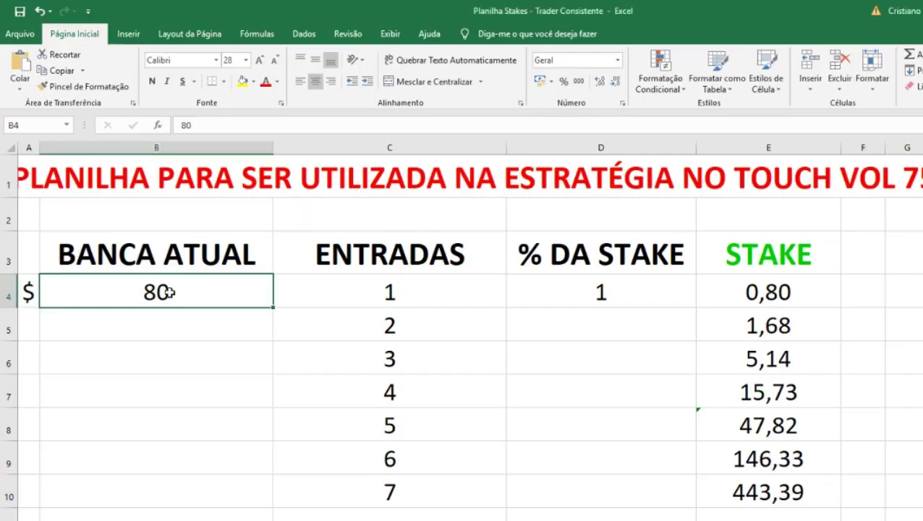
pyautogui.write('150')
pyautogui.click(213, 364)
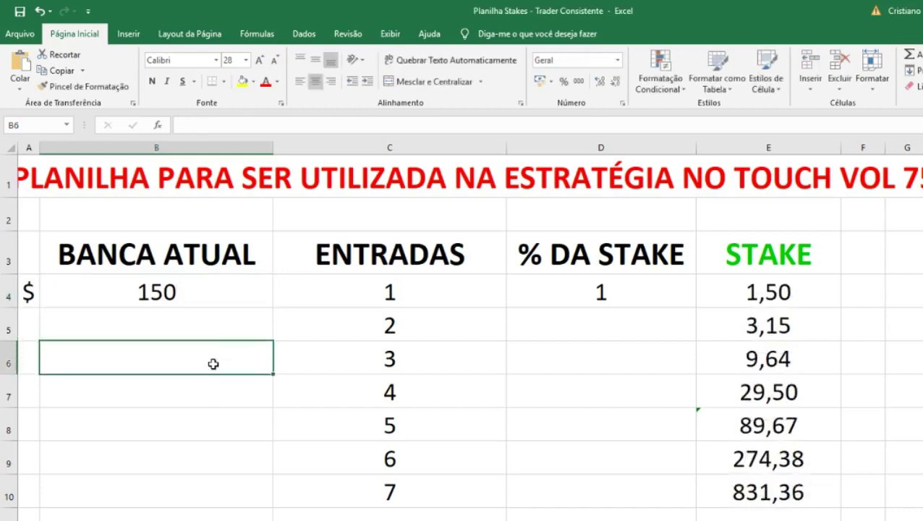
pyautogui.moveTo(799, 292); pyautogui.dragTo(775, 427)
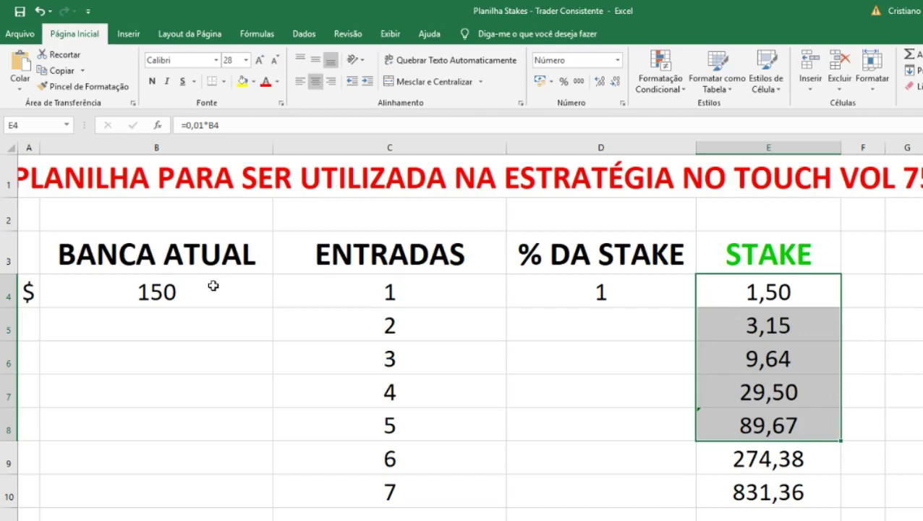
# Set BANCA ATUAL in B4 to 75 and review the recalculated stakes in E4:E8
pyautogui.click(214, 287)
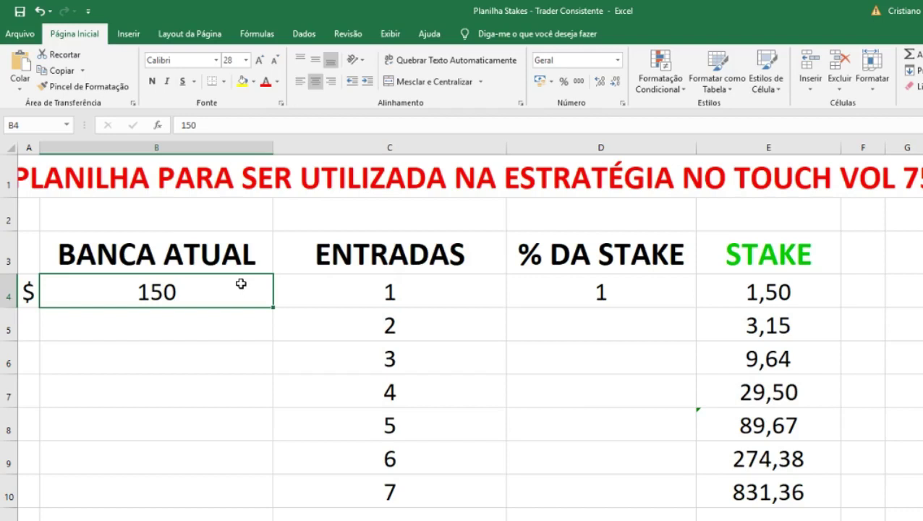
pyautogui.write('75')
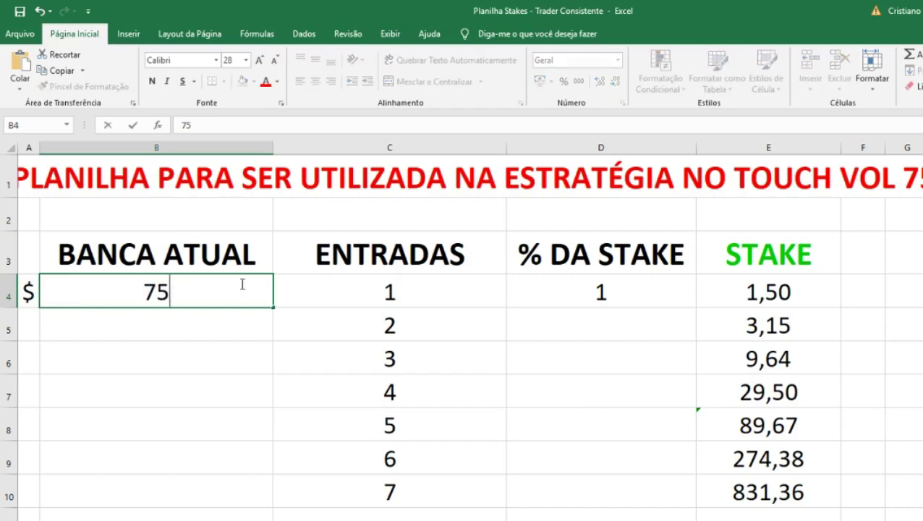
pyautogui.press('Tab')
pyautogui.moveTo(794, 289); pyautogui.dragTo(764, 423)
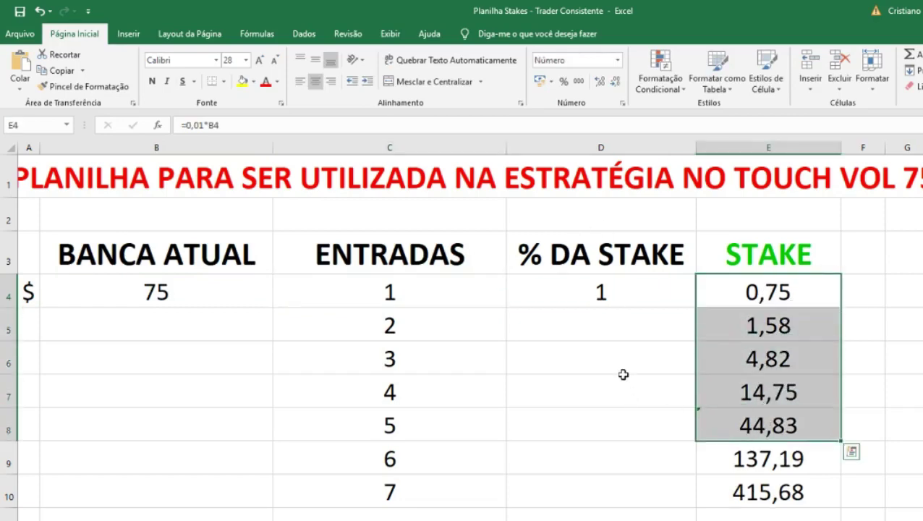
pyautogui.click(796, 290)
pyautogui.moveTo(797, 291); pyautogui.dragTo(793, 423)
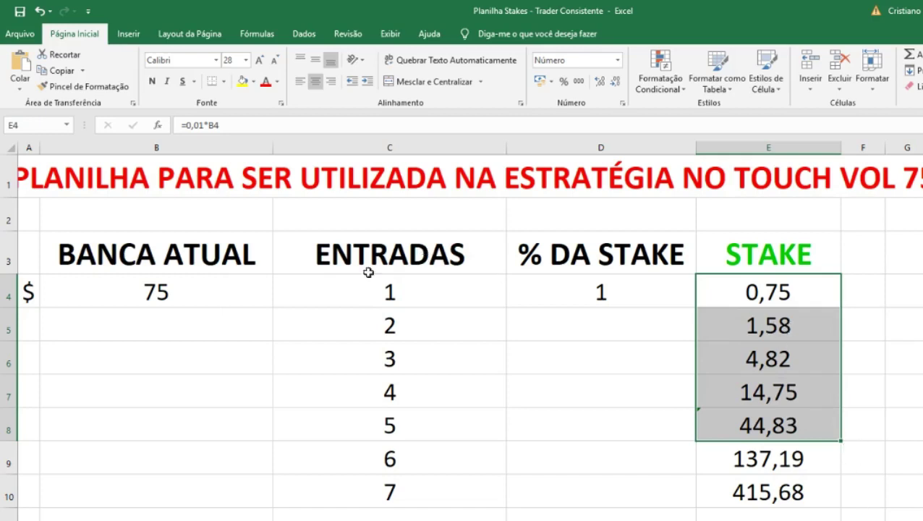
# Set BANCA ATUAL in B4 to 88 to recalculate the stakes
pyautogui.click(177, 293)
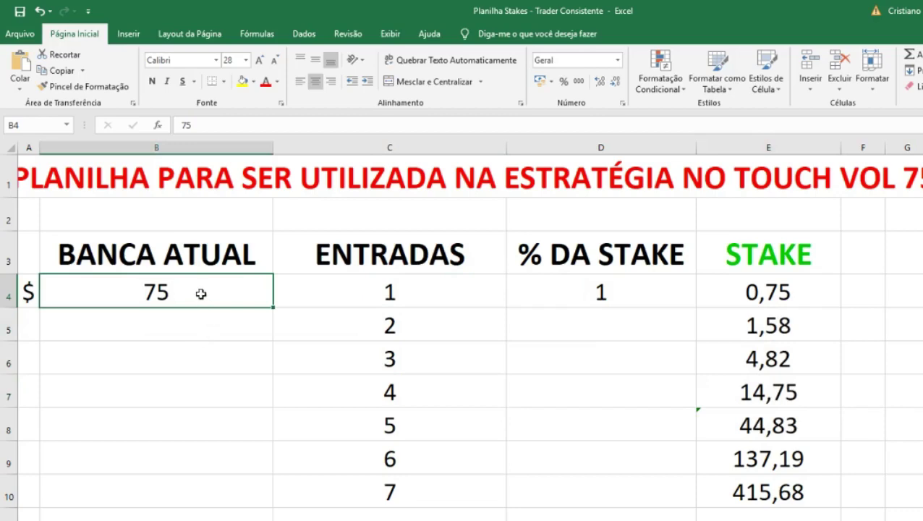
pyautogui.write('88')
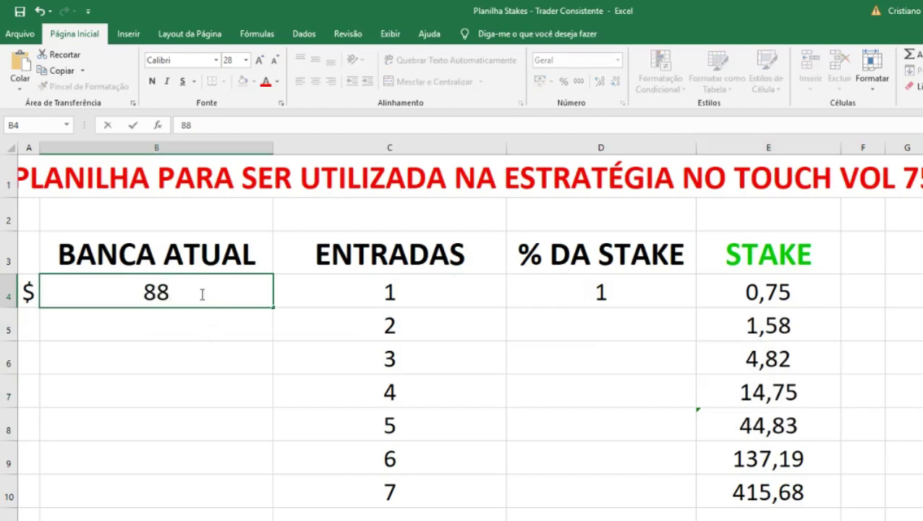
pyautogui.press('Tab')
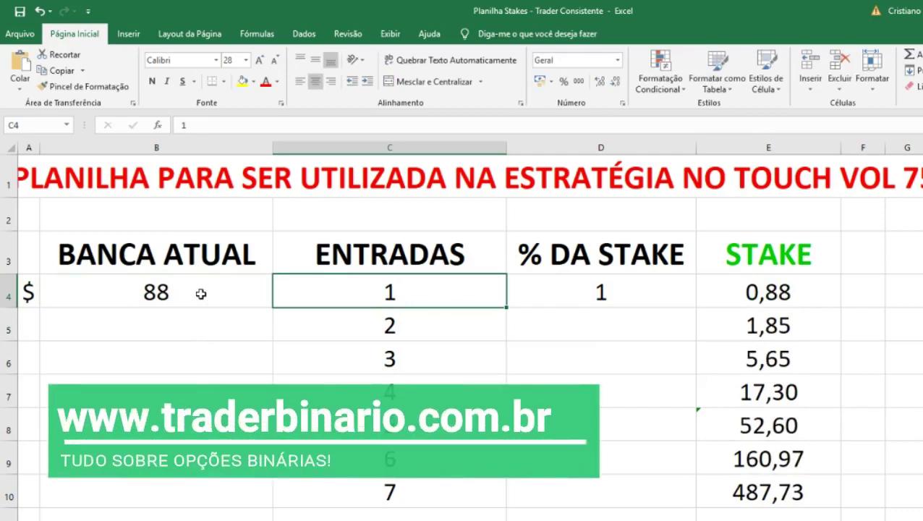
# Set BANCA ATUAL in B4 to 200 and review the recalculated stakes of entries 1 to 5 in E4:E8
pyautogui.click(200, 294)
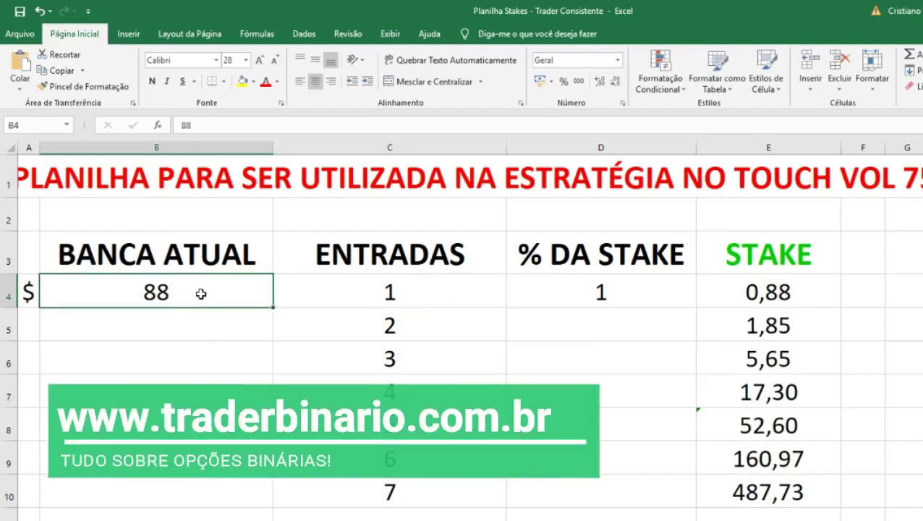
pyautogui.write('200')
pyautogui.press('Return')
pyautogui.press('Up')
pyautogui.press('Right')
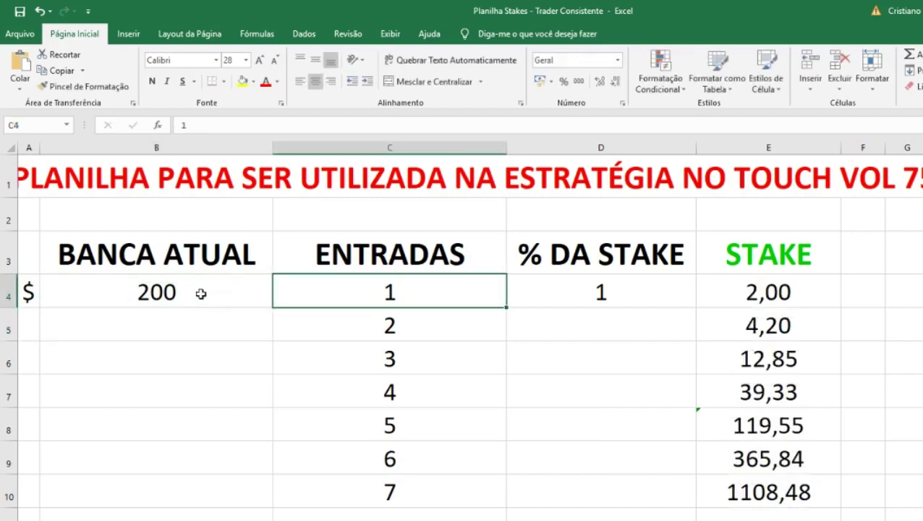
pyautogui.moveTo(789, 285); pyautogui.dragTo(767, 411)
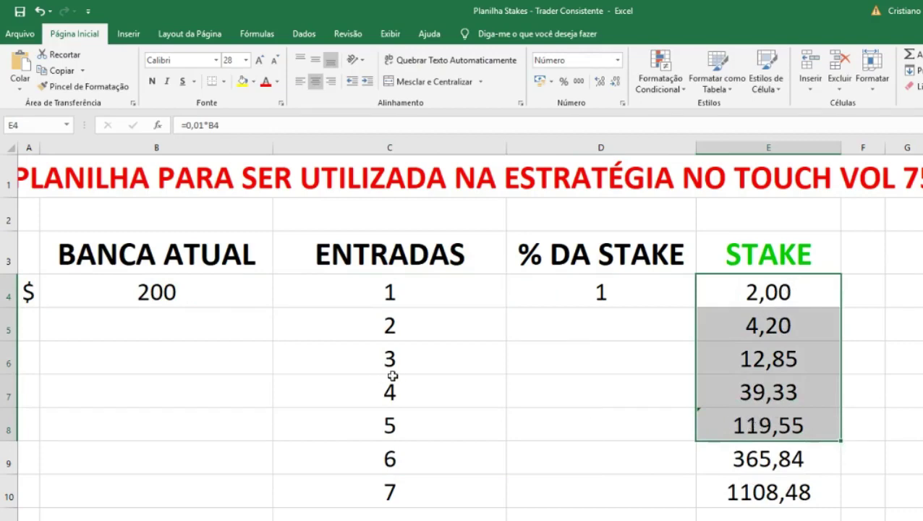
# Set BANCA ATUAL in B4 to 100 and review the recalculated stakes in E4:E8
pyautogui.click(172, 292)
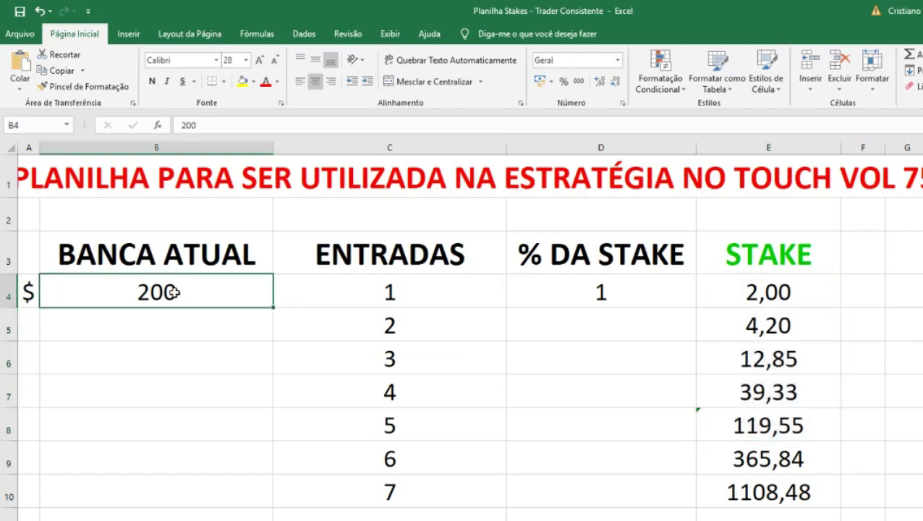
pyautogui.write('100')
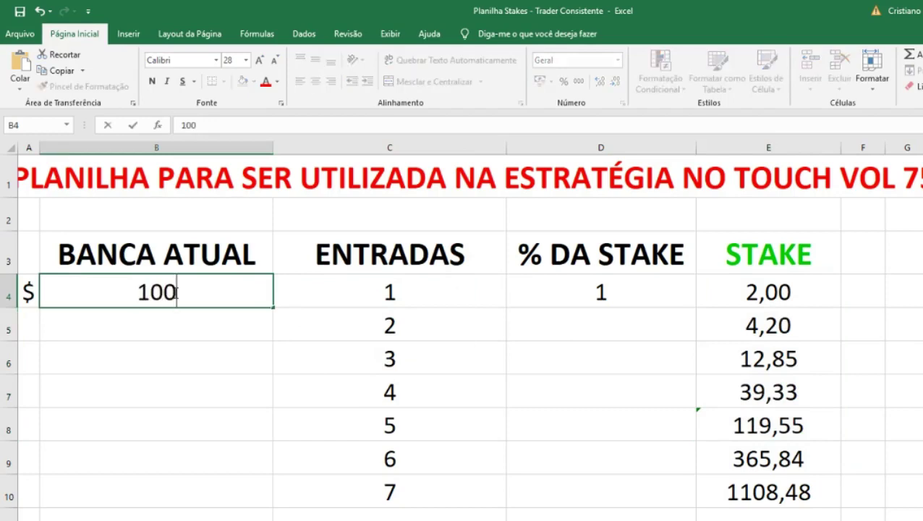
pyautogui.press('Tab')
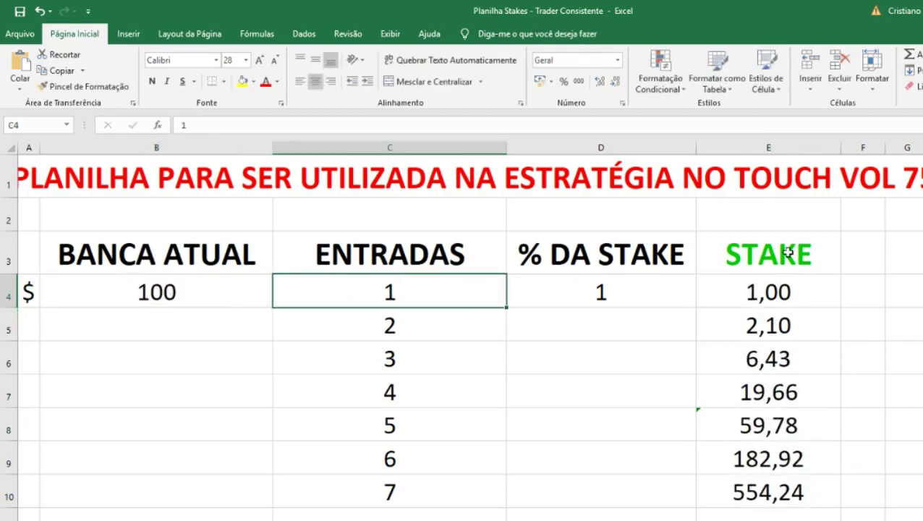
pyautogui.moveTo(799, 289); pyautogui.dragTo(797, 426)
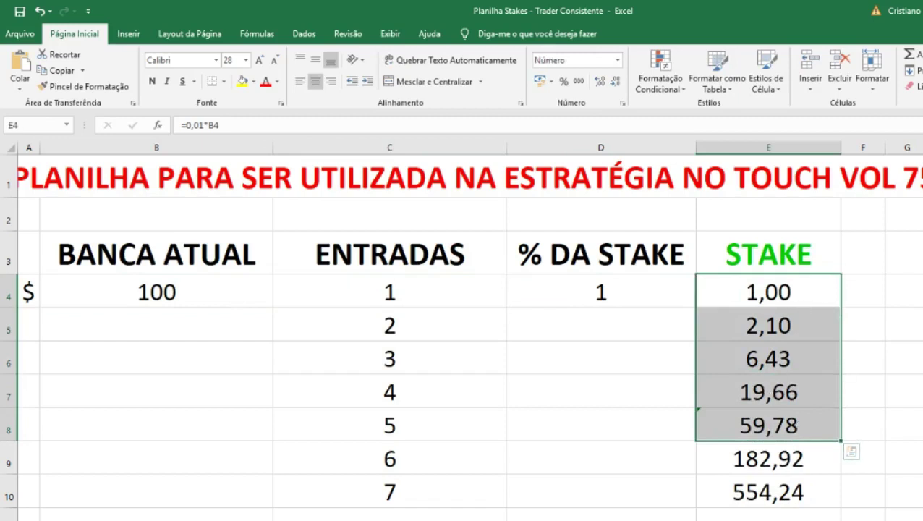
# Set BANCA ATUAL in B4 to 112 to recalculate the stakes for all entries
pyautogui.click(202, 285)
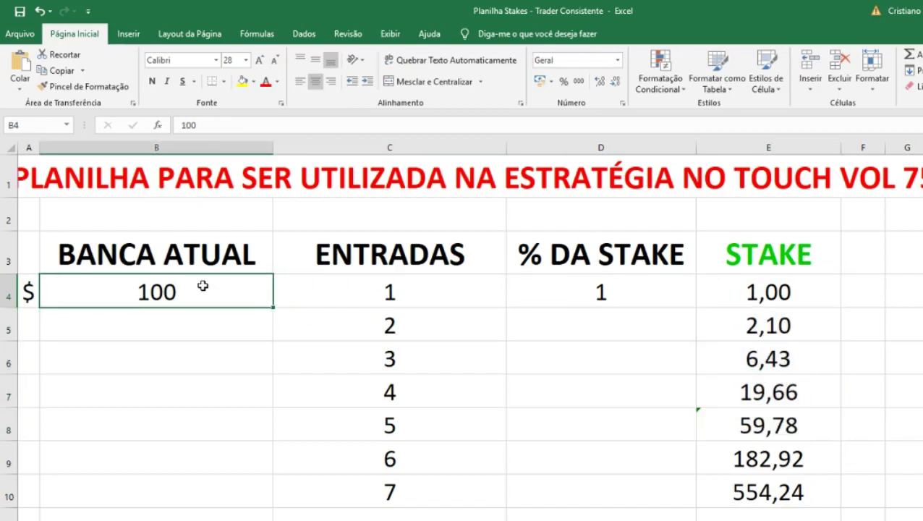
pyautogui.write('112')
pyautogui.press('Tab')
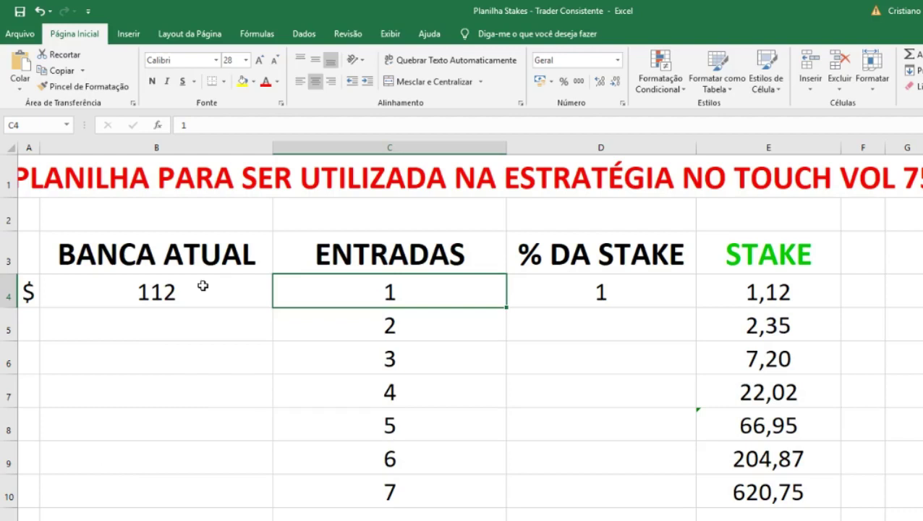
pyautogui.click(202, 286)
pyautogui.press('Right')
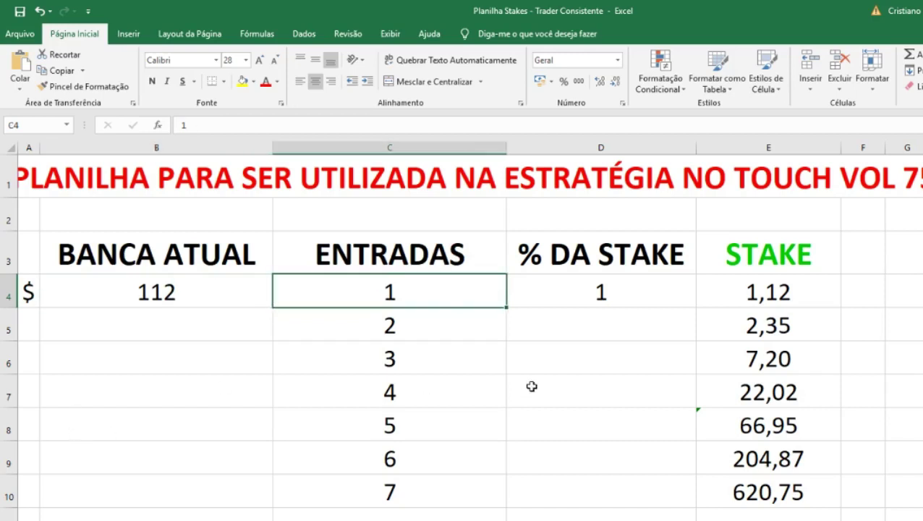